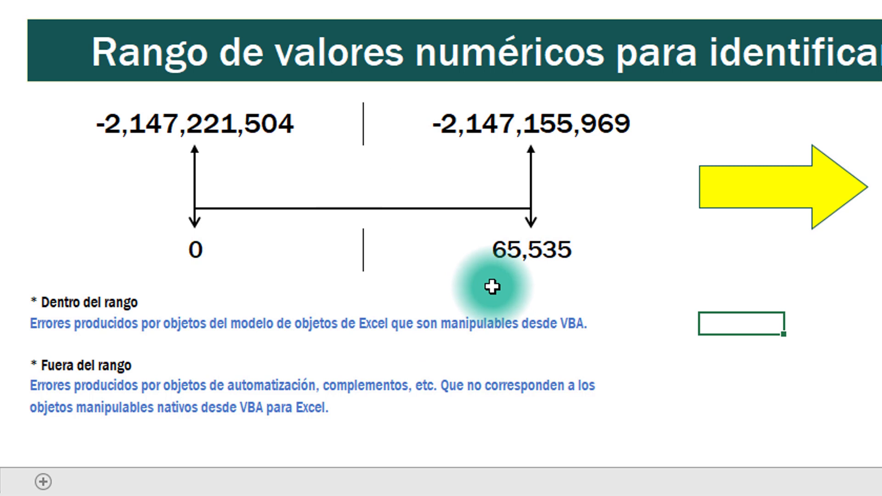
Open the VBA editor with Alt+F11 and insert a new code module
scroll(492, 287, right, 2)
scroll(799, 288, right, 6)
scroll(421, 152, right, 2)
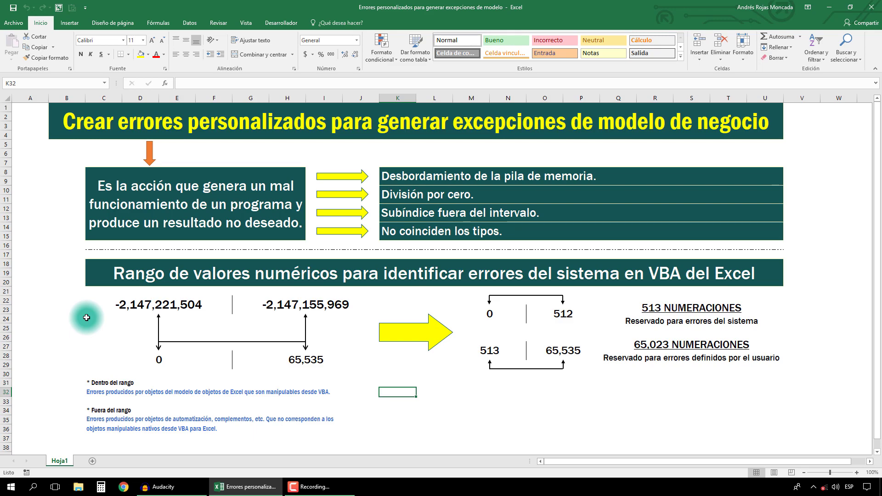
key(alt+F11)
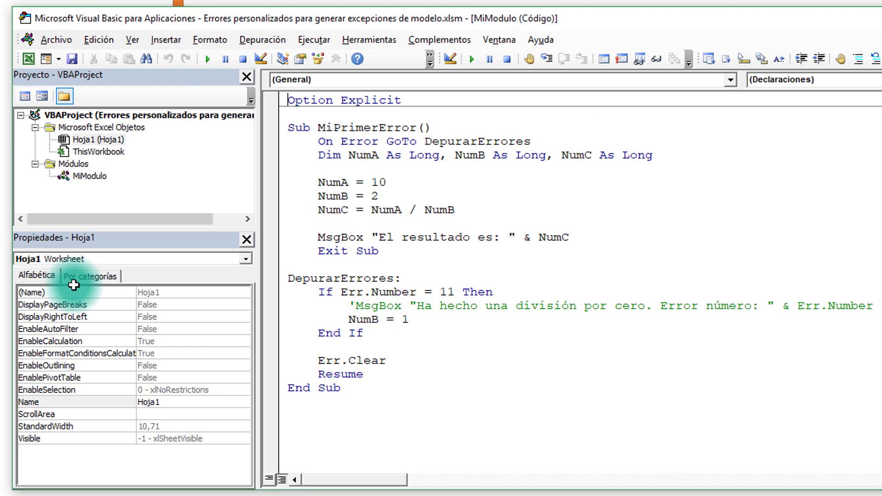
click(156, 39)
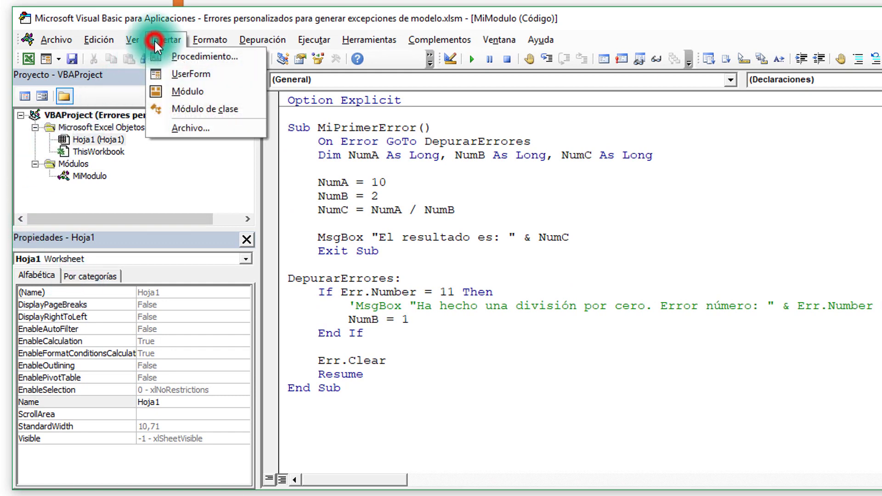
click(174, 89)
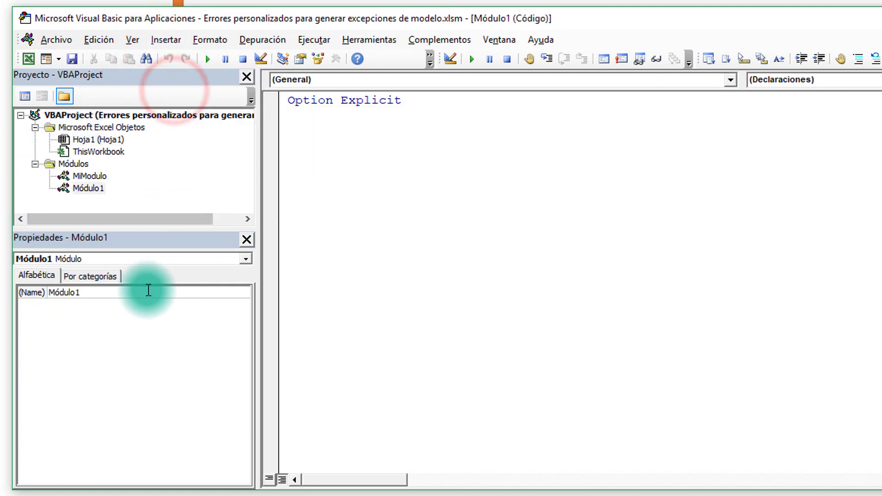
Rename the new module to OtroModulo in the Properties (Name) field
double_click(145, 293)
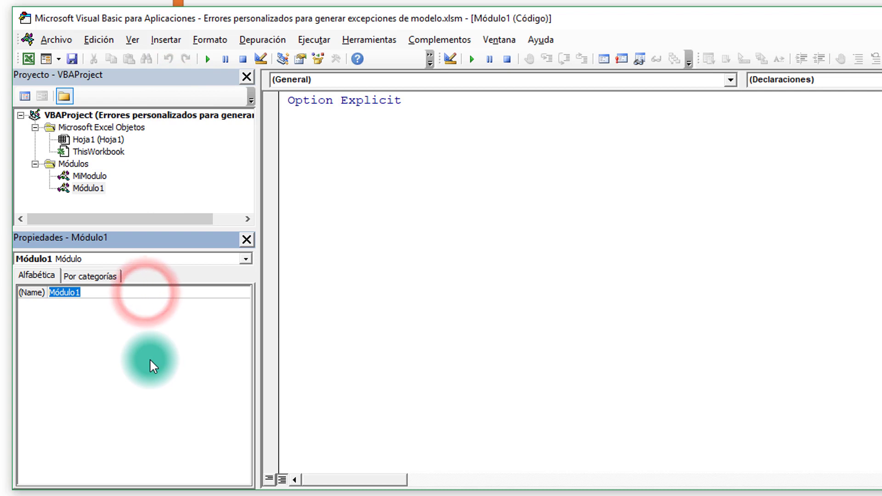
text(OtroModu)
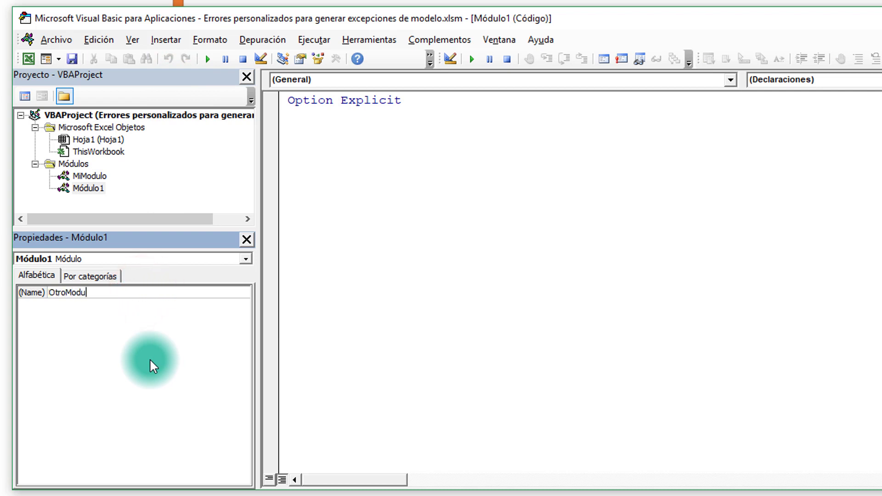
text(lo)
key(Return)
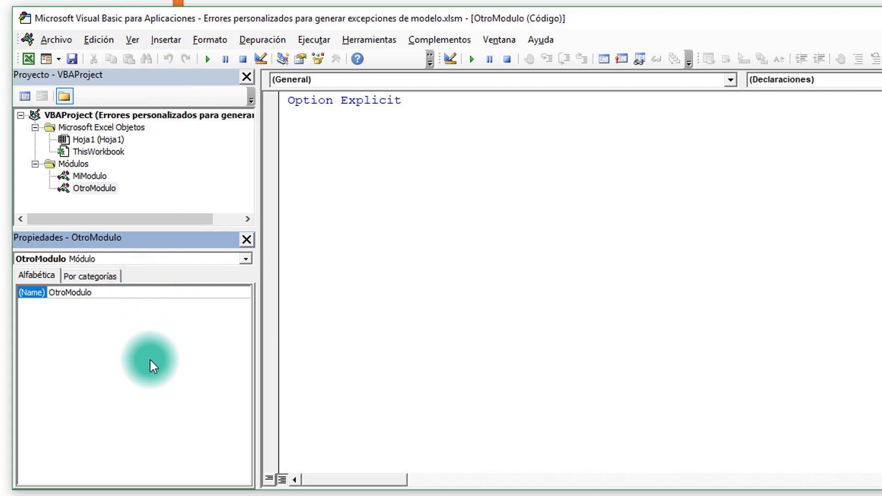
click(306, 120)
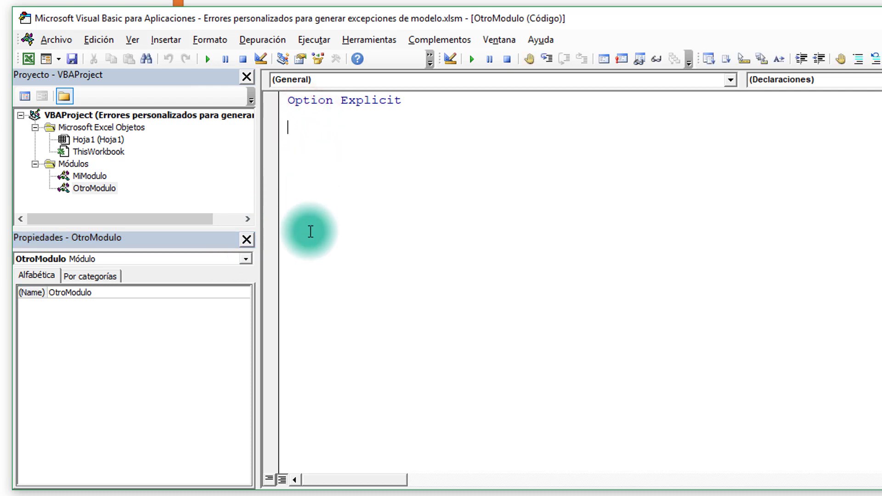
Declare Function DiasConvertirAnos(Dias As Long) As Double
text(Function)
text(DiasCo)
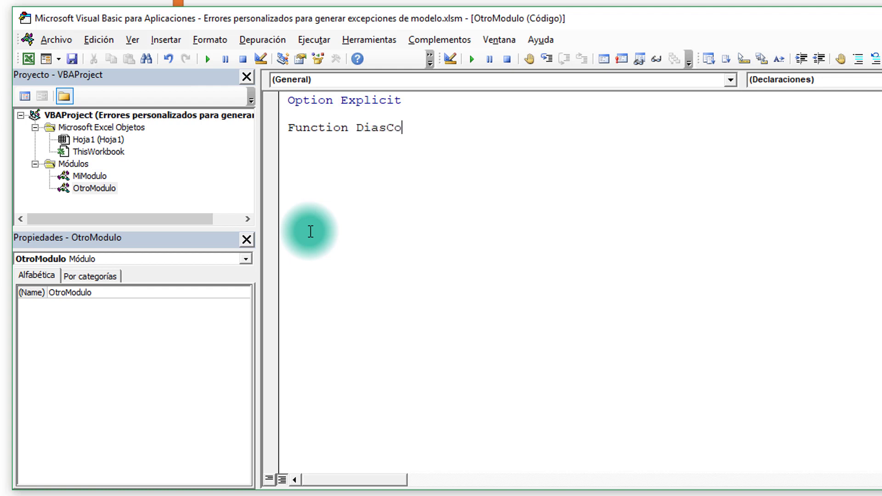
text(nvertir)
text(Anos)
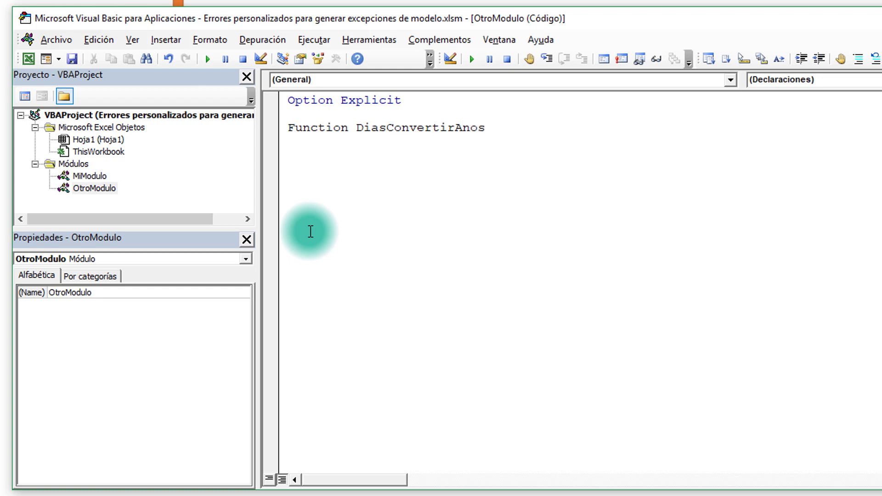
text(()
text(Dias)
text( as lon)
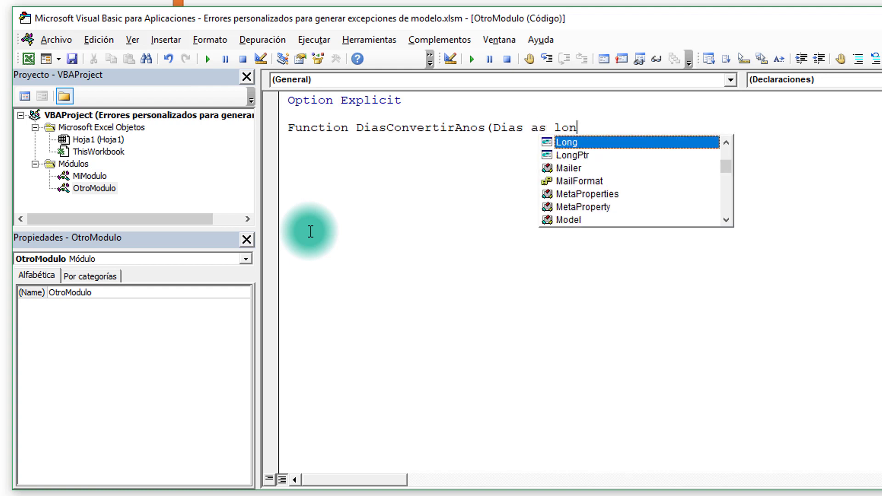
key(Tab)
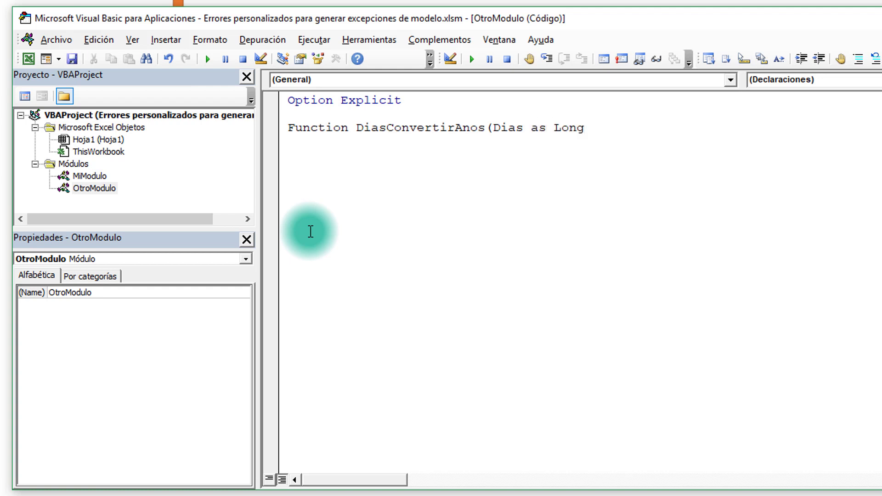
text() )
text(as )
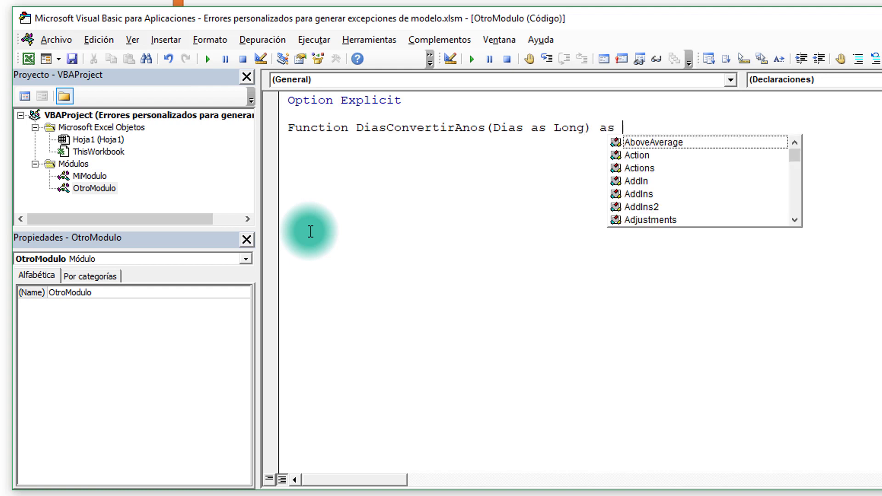
text(doubl)
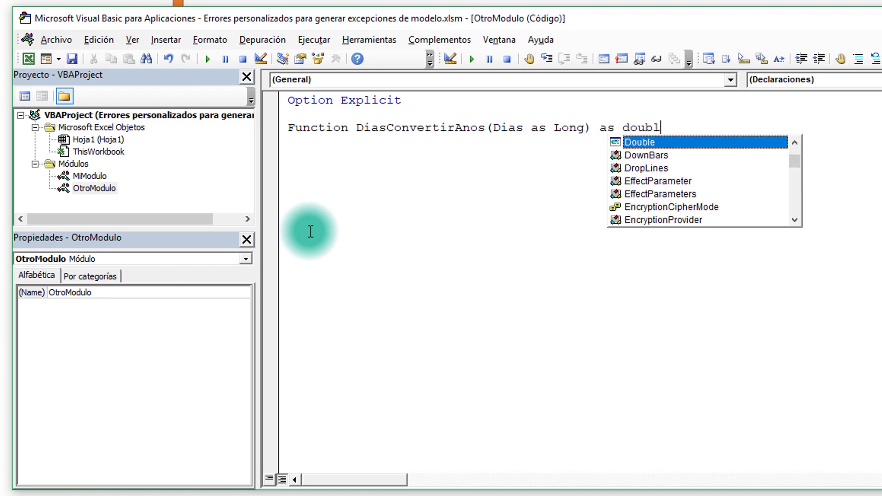
key(Tab)
key(Return)
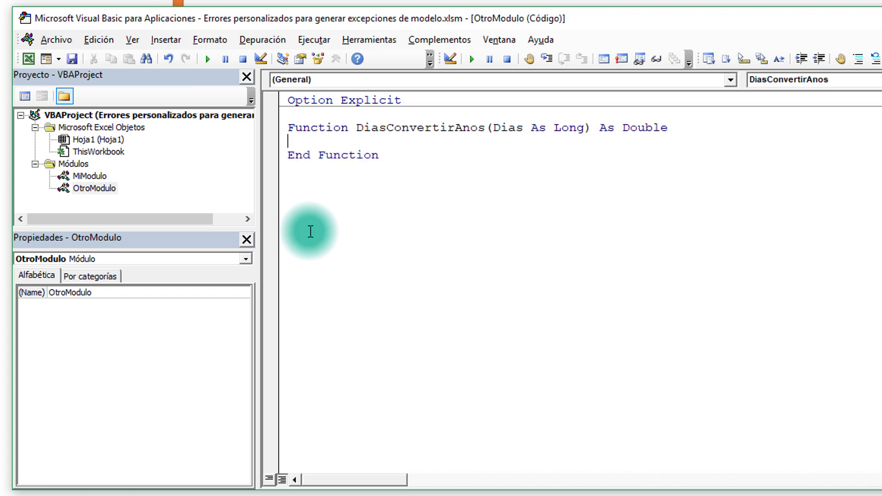
key(Tab)
Write the body line DiasConvertirAnos = Dias / 365
key(Up)
key(Right)
key(Right)
key(Right)
key(Right)
key(Right)
key(ctrl+shift+Right)
key(ctrl+c)
key(Down)
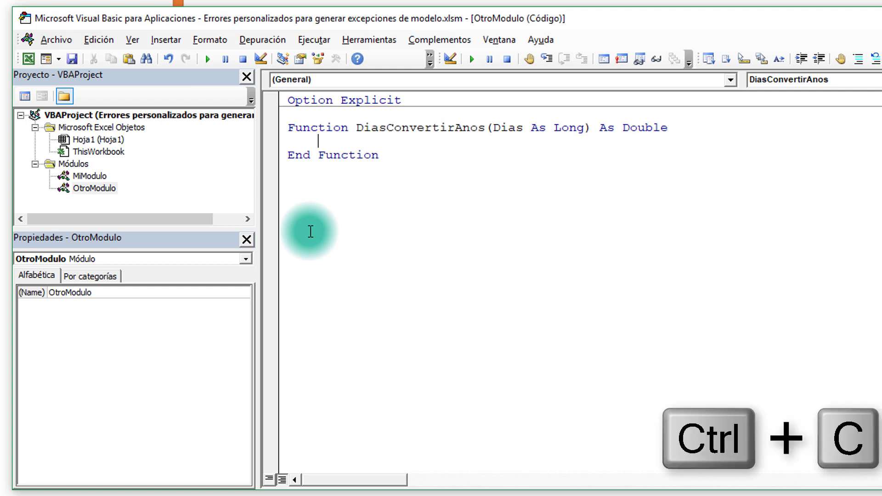
key(ctrl+v)
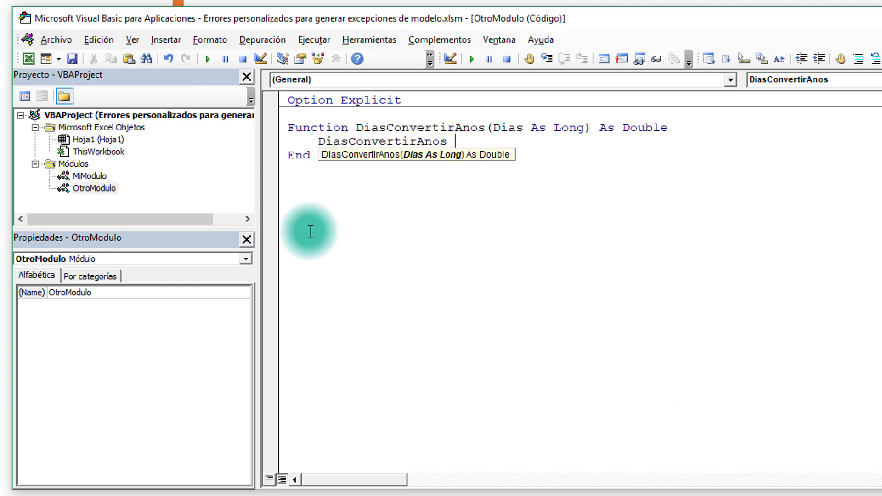
text(=)
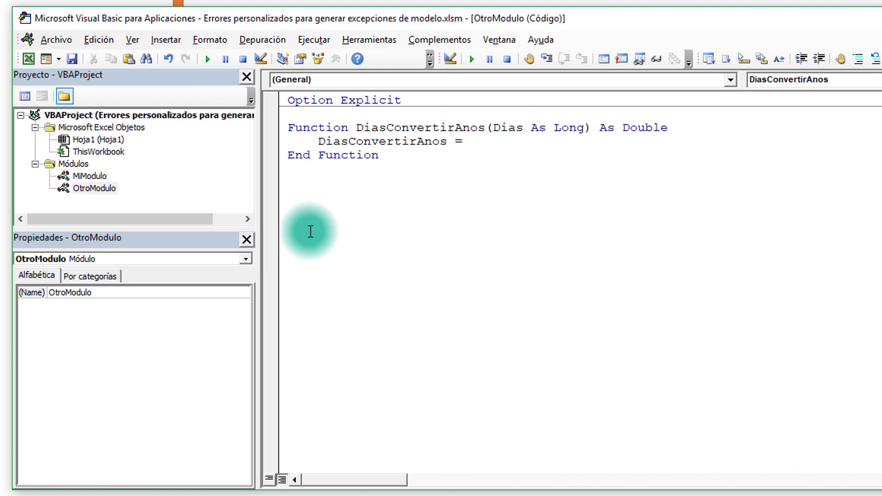
text(dias)
text( /)
text(365)
key(Down)
Wrap the division in Round(Dias / 365, 1) for one decimal
click(471, 144)
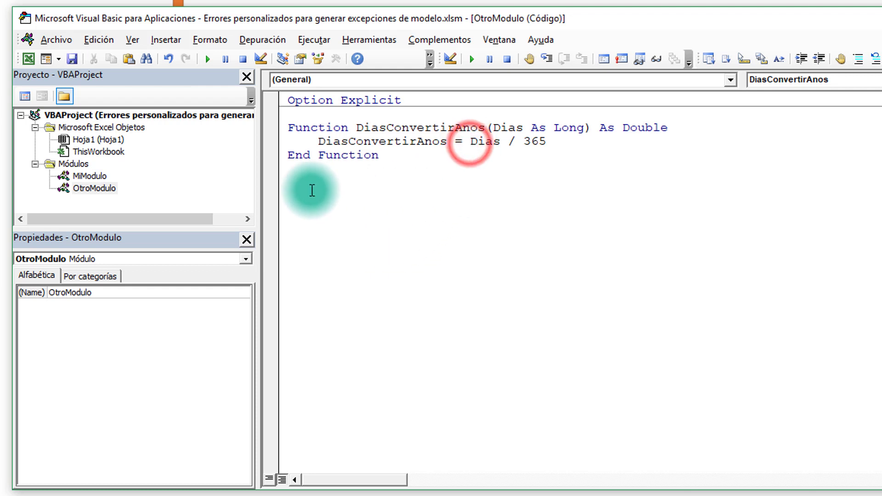
text(rou)
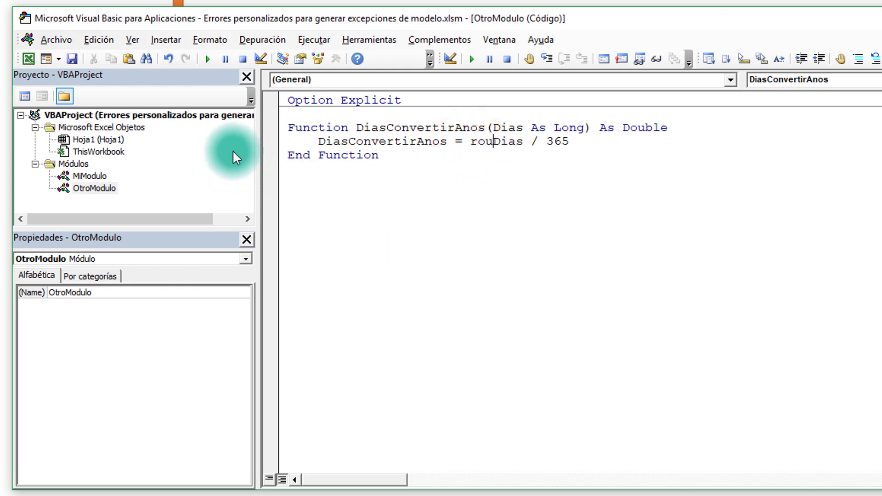
text(nd()
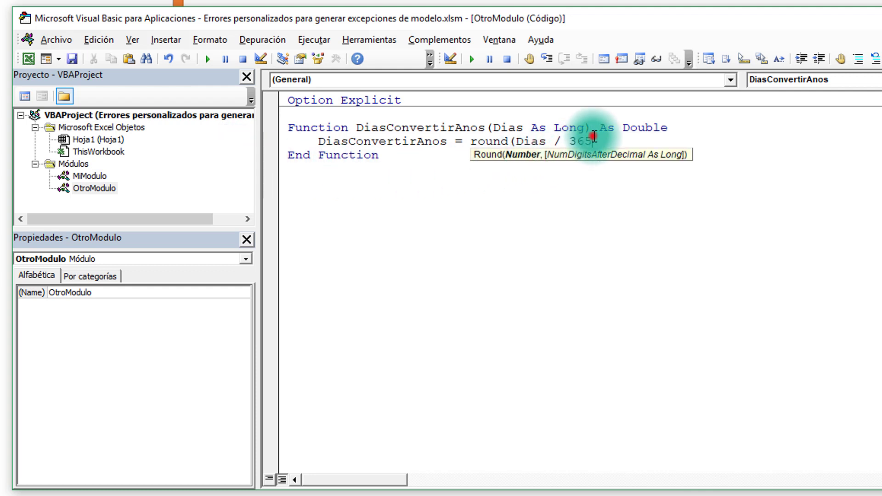
click(593, 138)
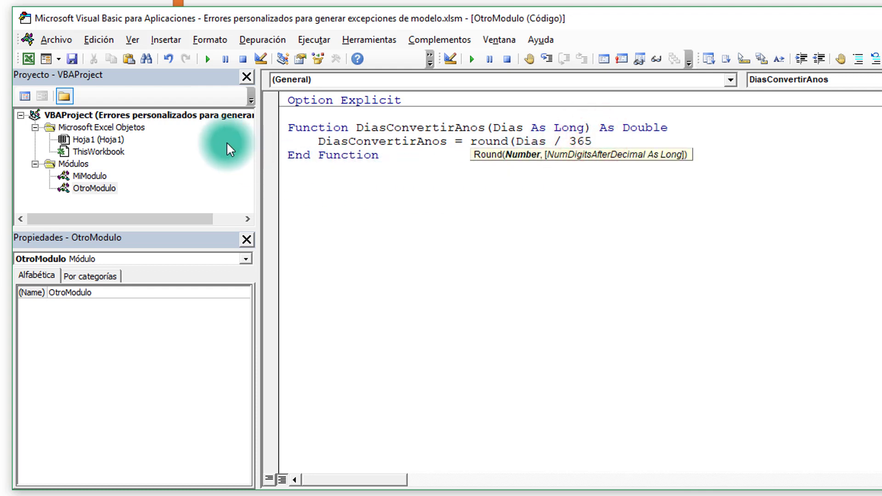
text(,1))
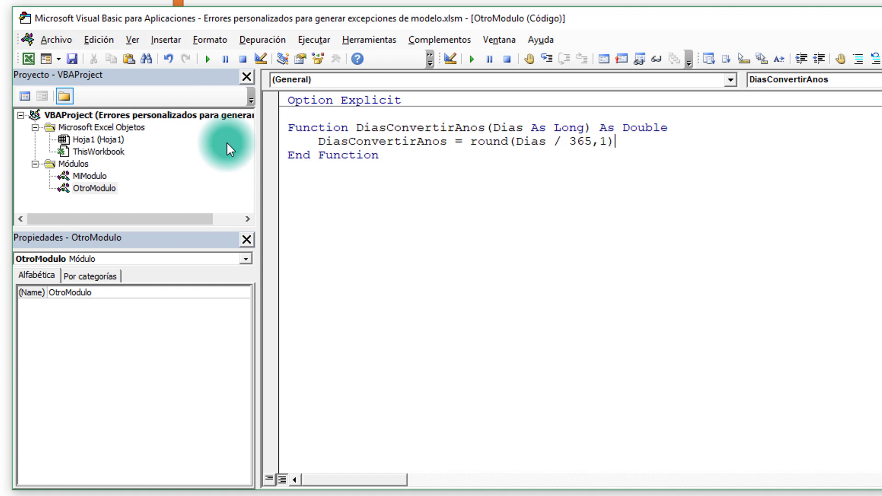
key(Down)
key(Down)
key(Return)
Create Sub ImprimirEdadEnAnos() and declare EdadEnDias As Long inside it
text(s)
text(ub )
text(Imprim)
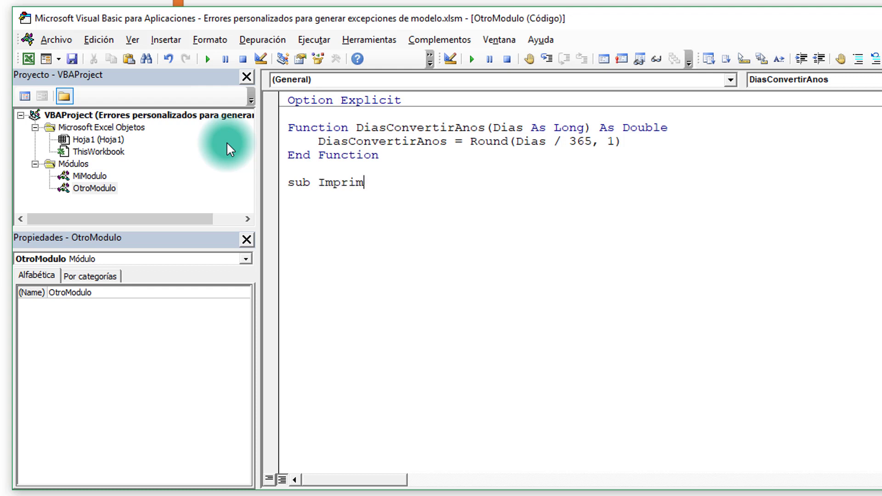
text(ir)
text(edad)
key(BackSpace)
key(BackSpace)
key(BackSpace)
key(BackSpace)
text(Edad)
text(EnA)
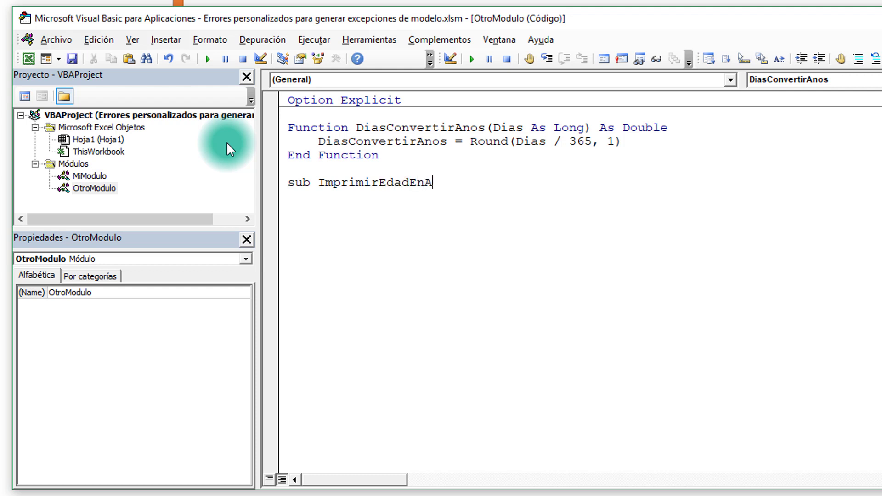
text(nos()
key(Return)
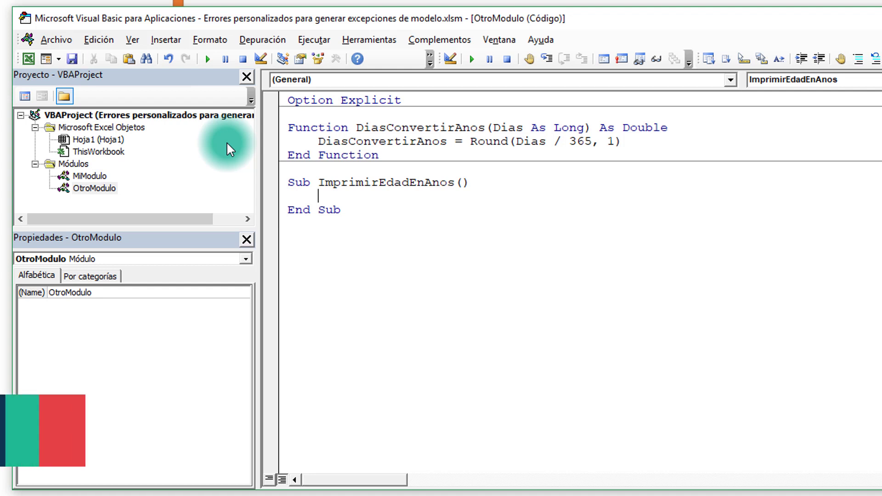
text(dim )
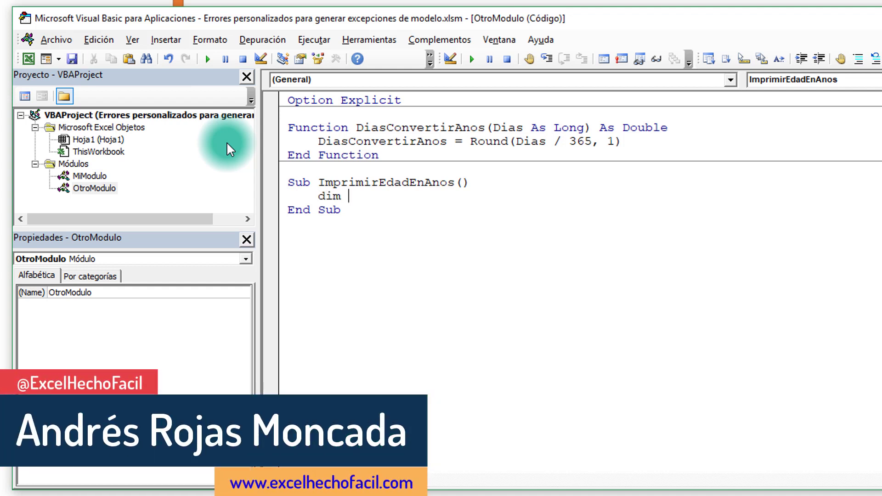
text(EdadEn)
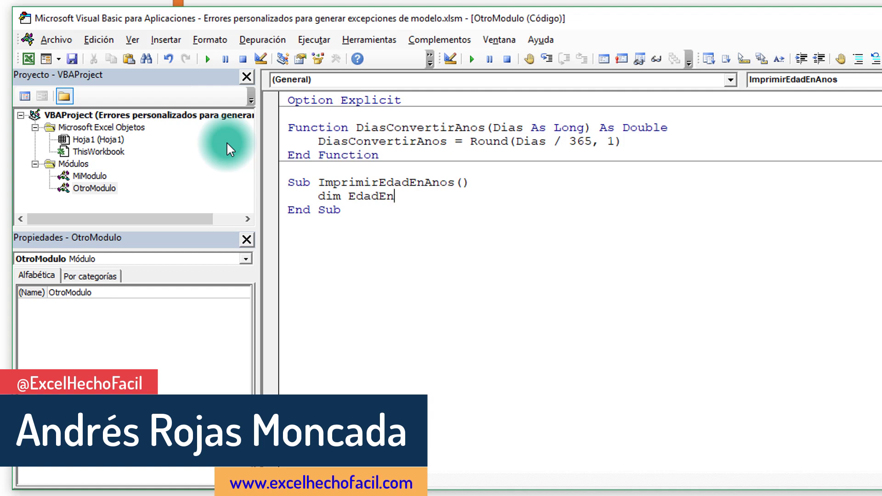
text(Dias as Long)
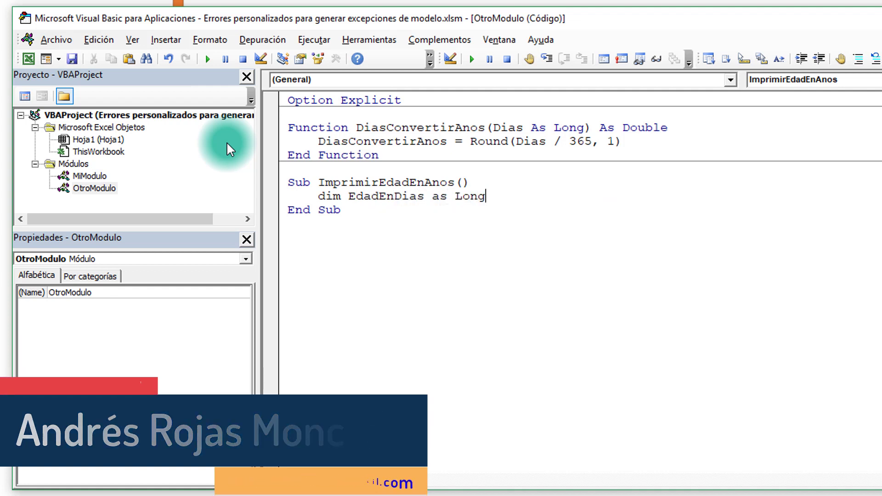
key(Return)
key(Return)
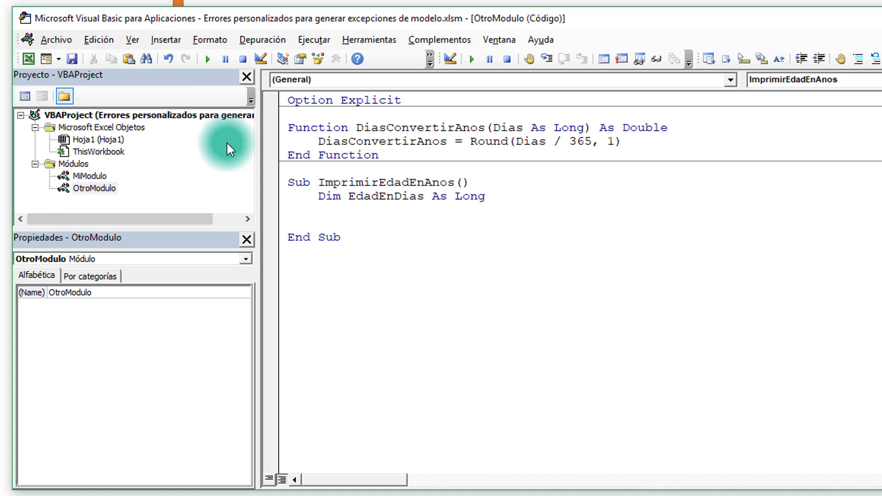
Start the assignment line edadendias = inputbox
text(ip)
text(ut)
key(BackSpace)
key(BackSpace)
key(BackSpace)
text(nputbox)
key(ctrl+Left)
text(edad)
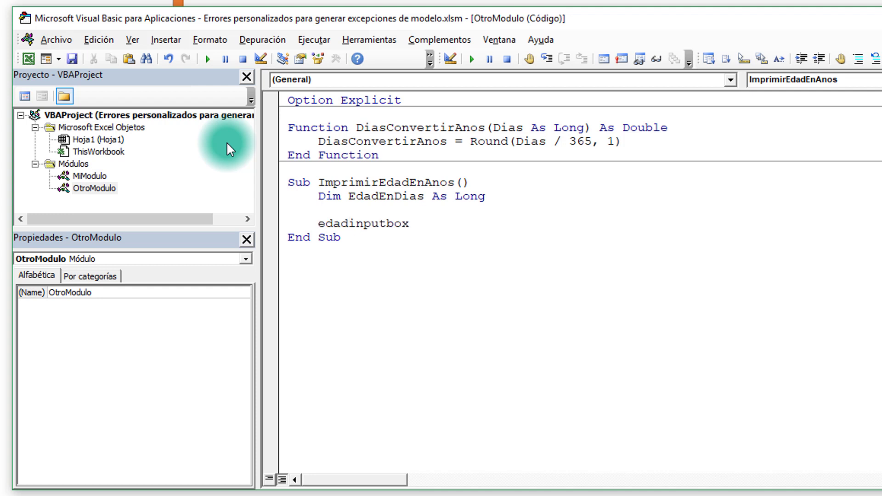
text(endias )
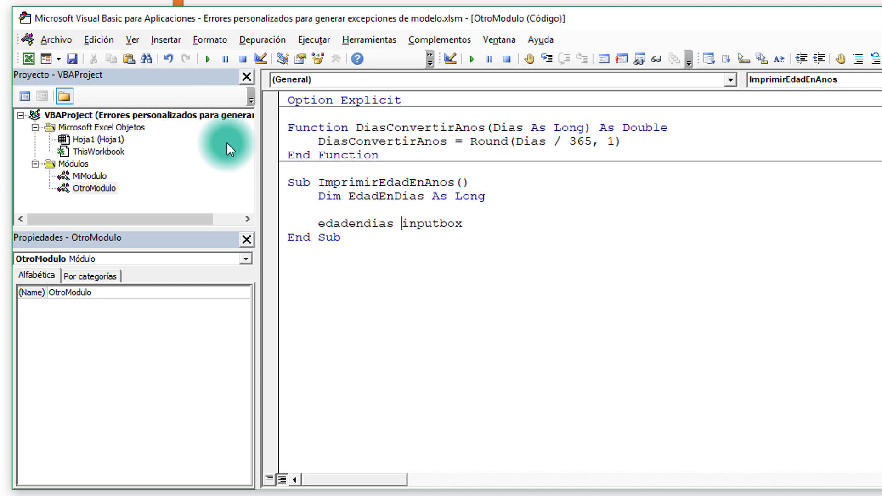
text(=)
key(End)
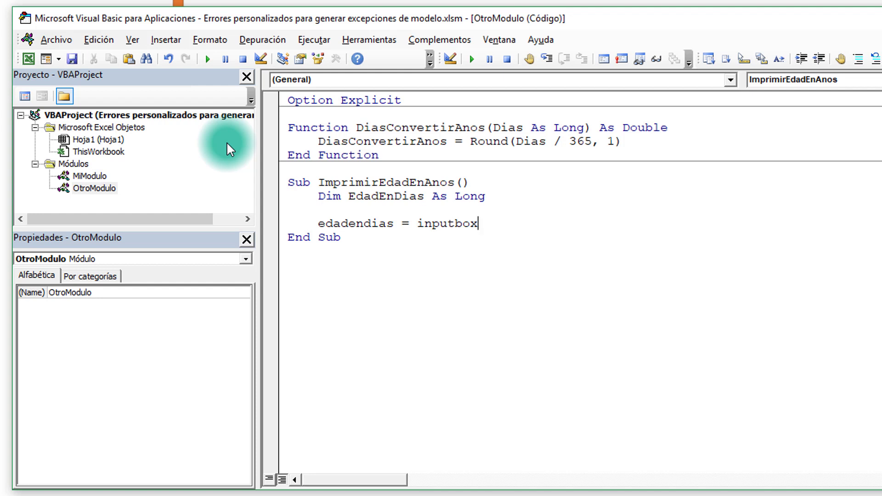
Complete the call as InputBox("Digite la edad en días:", "Digite la edad")
text(()
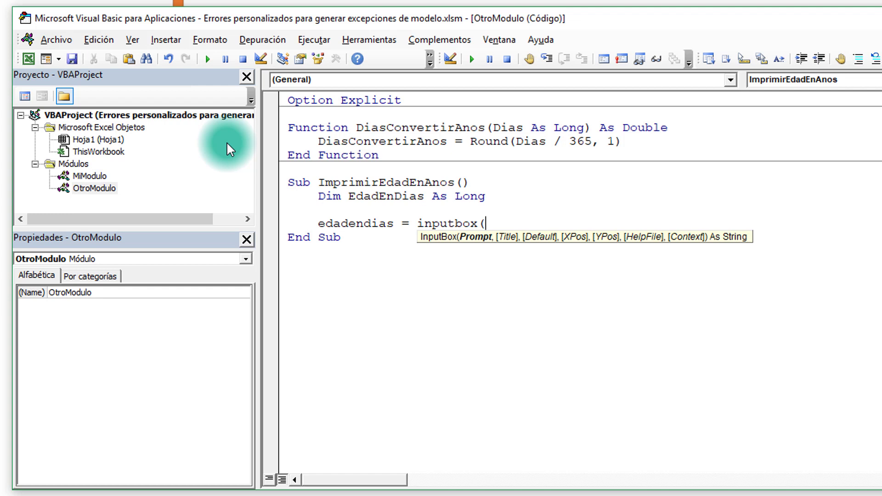
text(")
text(D)
text(igite la)
text( edad en di)
key(BackSpace)
key(BackSpace)
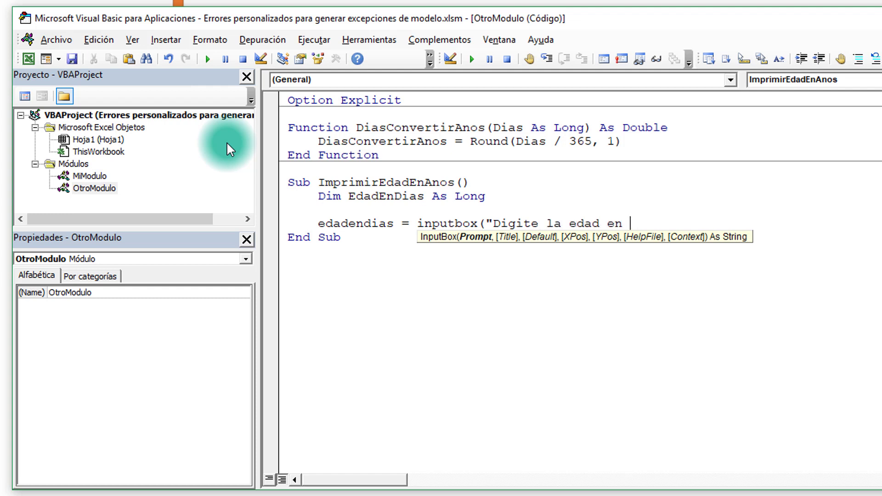
text(diu)
key(BackSpace)
key(BackSpace)
text(ías)
text(:")
text(,)
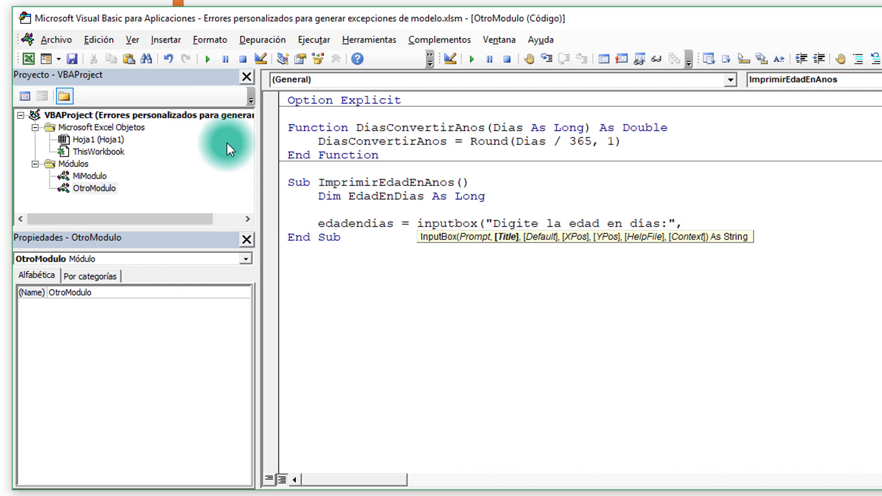
text(")
text(Digite la)
key(BackSpace)
key(BackSpace)
text(la edad")
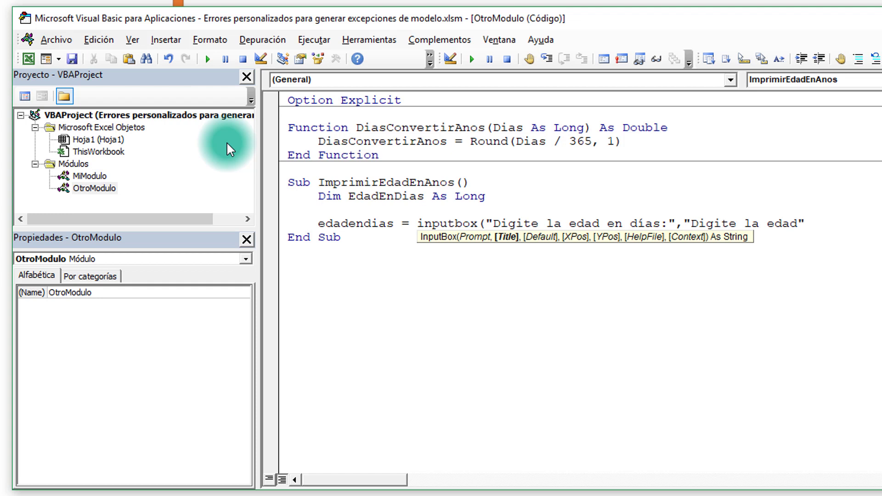
text())
key(Return)
key(Return)
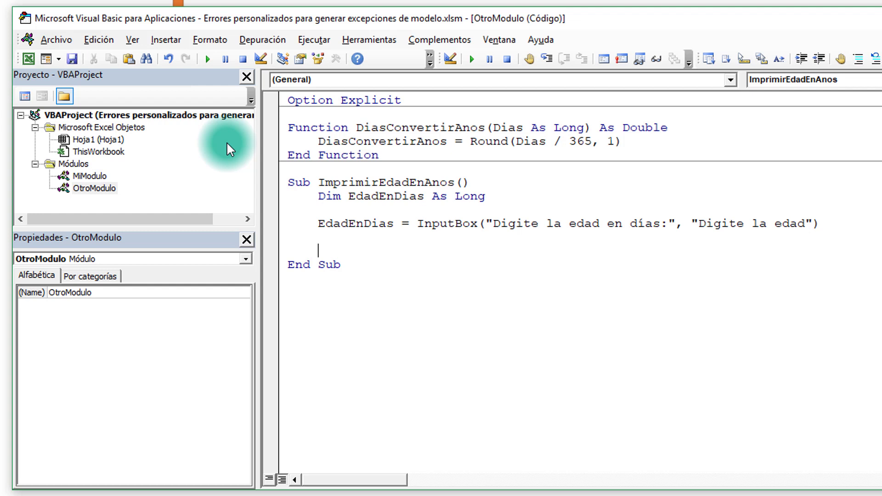
Add If EdadEnDias > 36500 Then with err.Raise Number:=1300 inside it
text(if )
text(edad)
text(end)
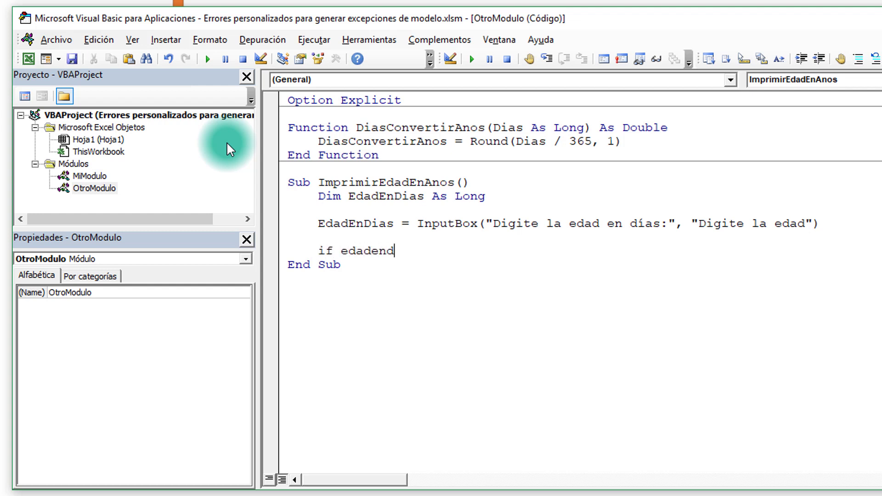
text(ias )
text(> 365)
text(00 then)
key(Return)
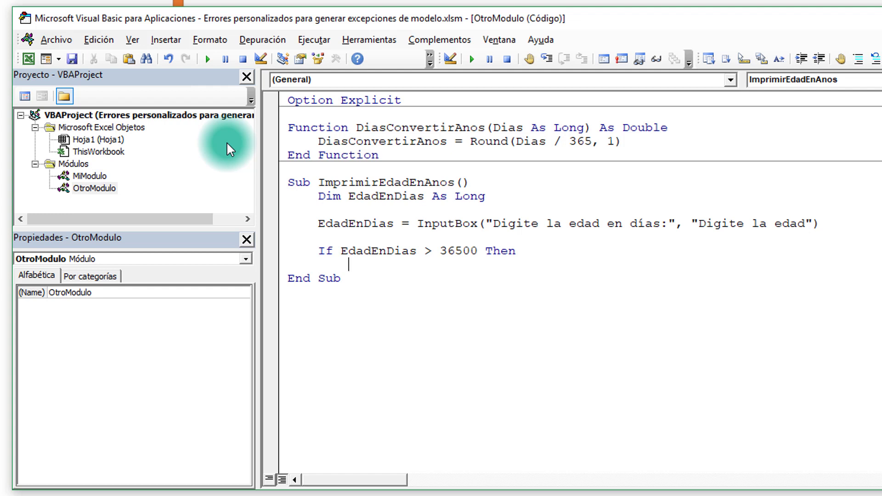
text(err.)
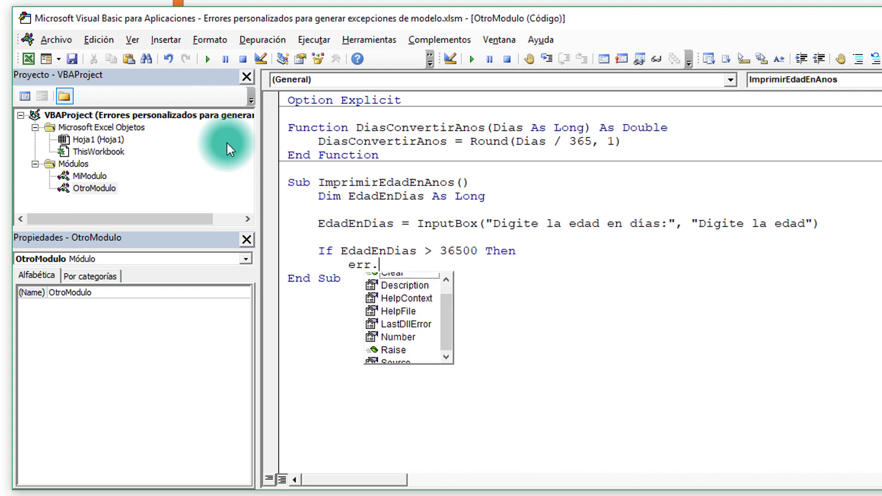
text(Ra)
key(Tab)
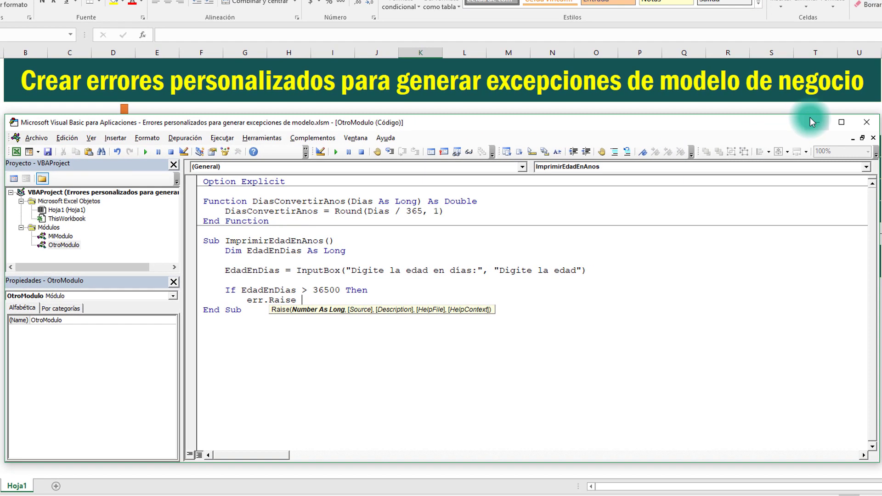
click(816, 122)
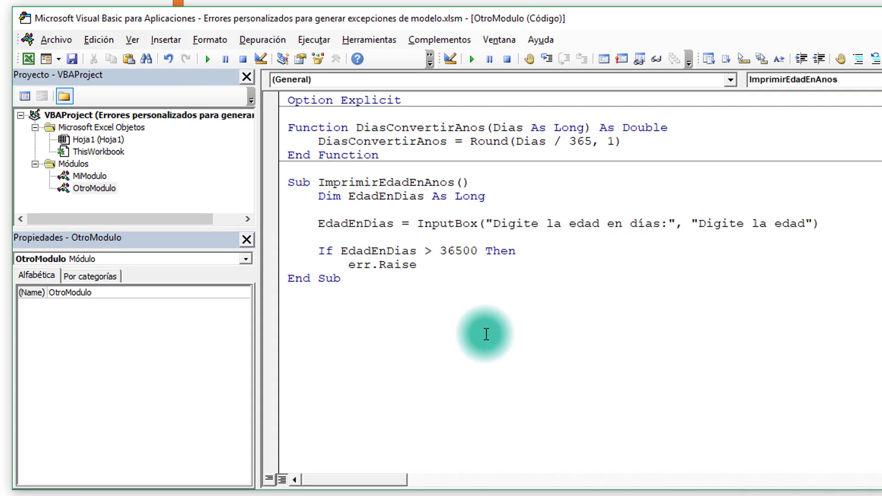
text(Numbe)
text(r)
text(:=)
text(1300)
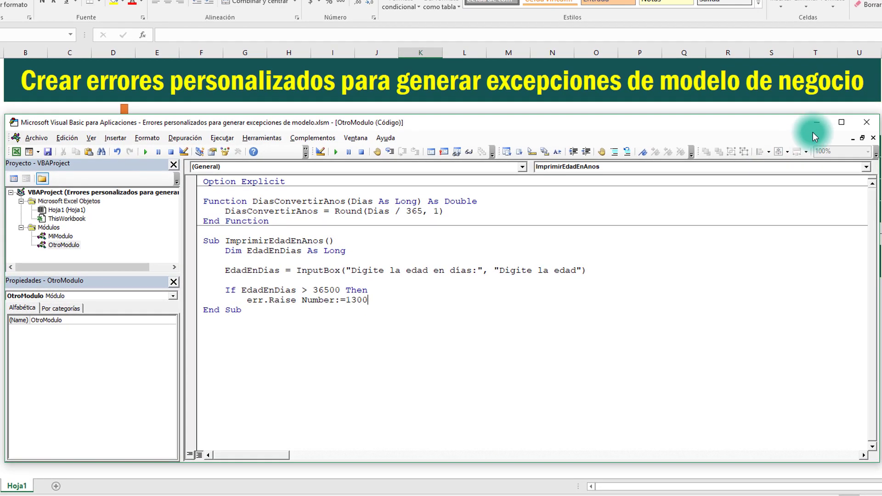
click(819, 127)
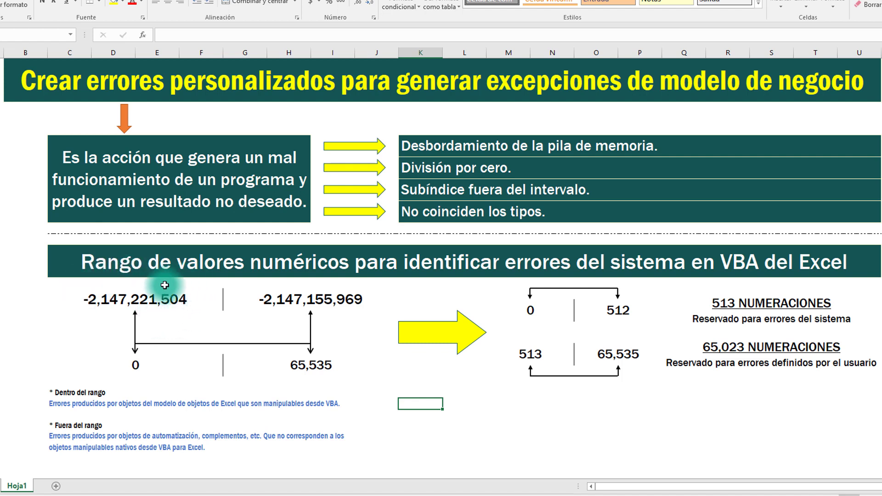
key(alt+F11)
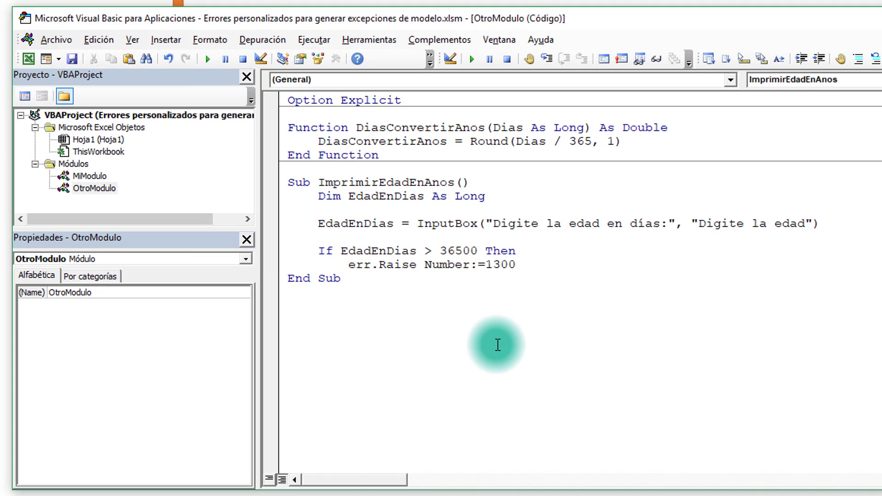
Change the raised number to 1300 + vbObjectError with Description "Edad supera 100 años."
text( + )
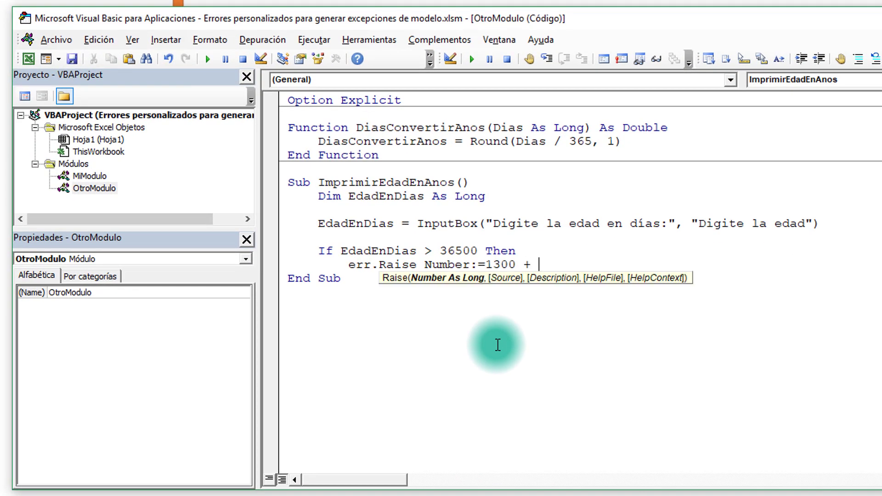
text(vb)
text(object)
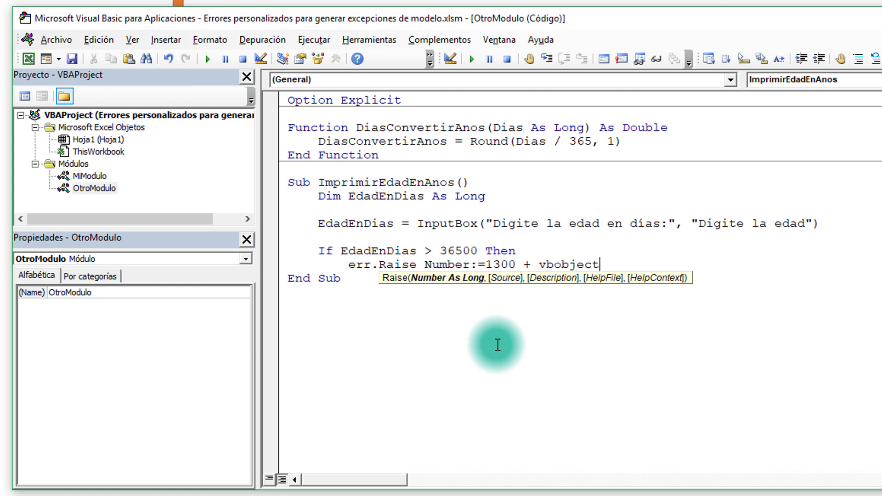
text(error)
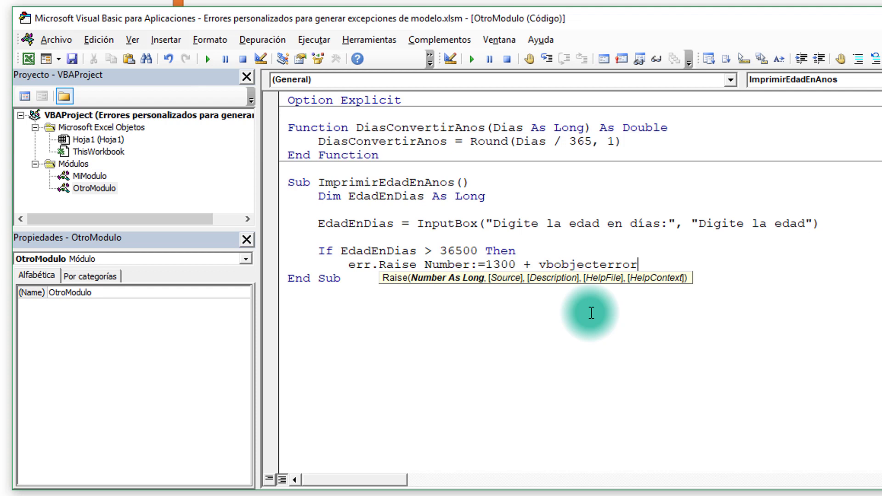
text(,)
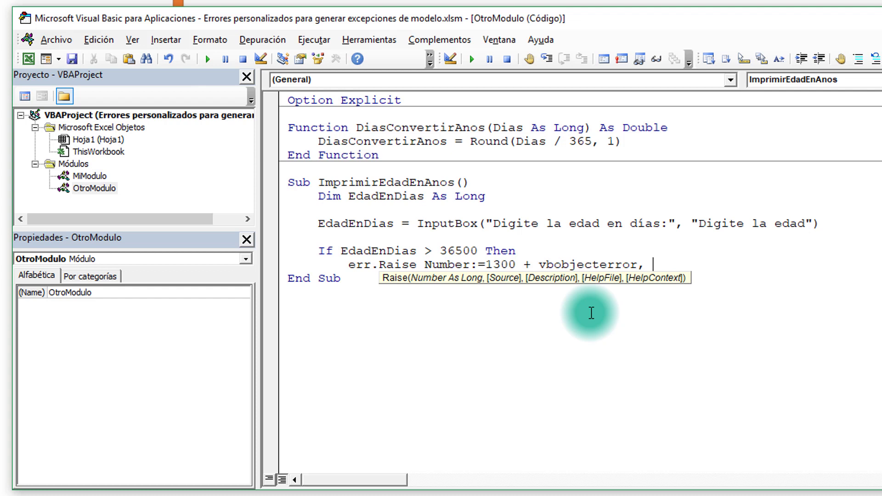
text( D)
text(escr)
text(ip)
text(tion)
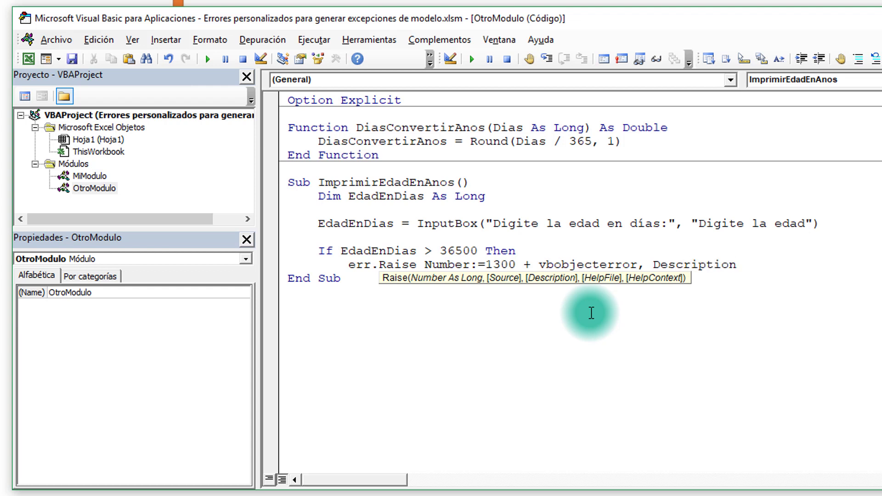
text(:=)
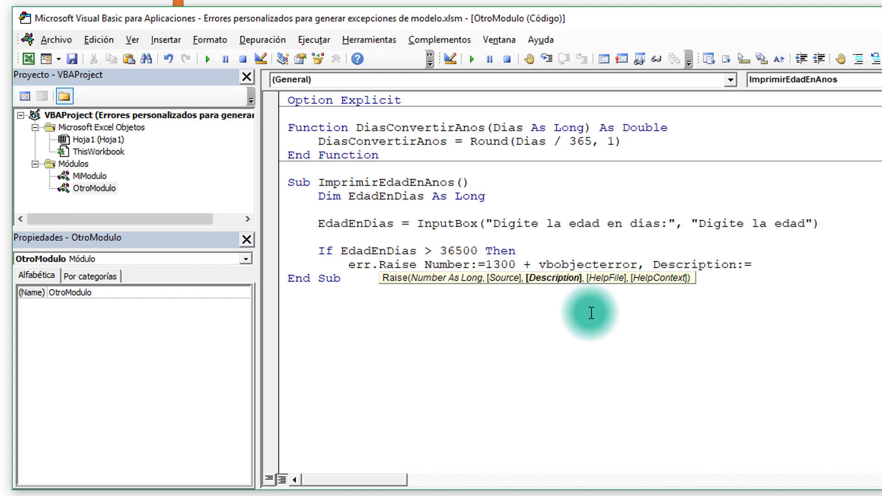
text(")
text(")
key(Left)
text(E)
text(dad supera)
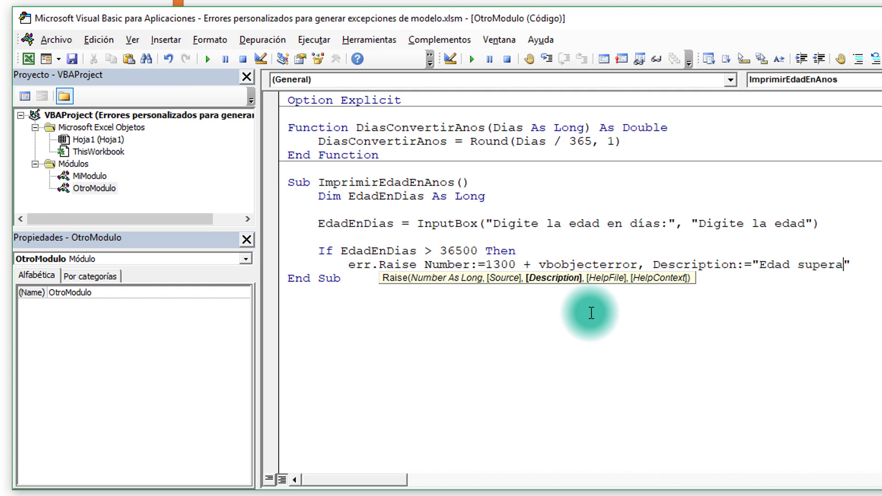
text( 100 a)
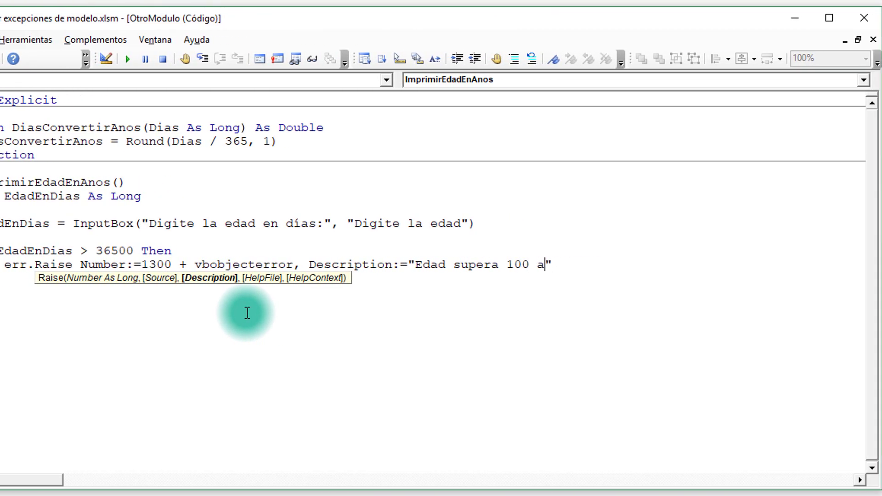
text(ños)
text(.")
text(,)
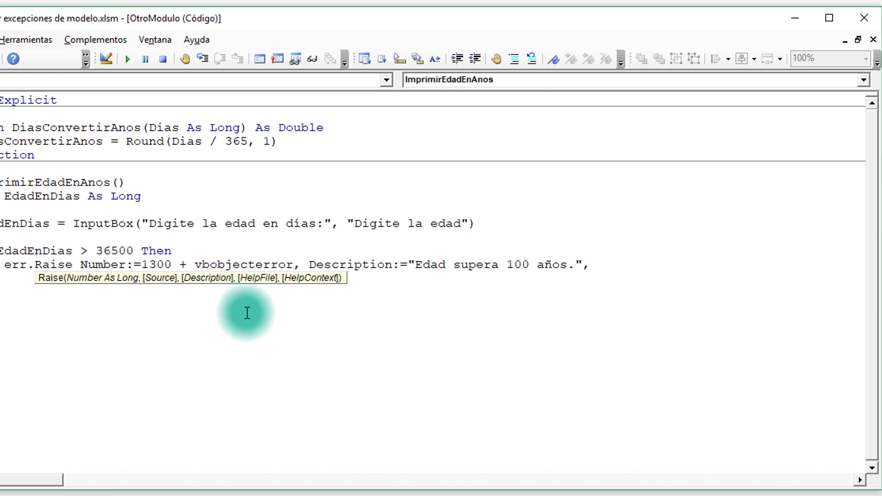
text( S)
text(ource)
text(:=")
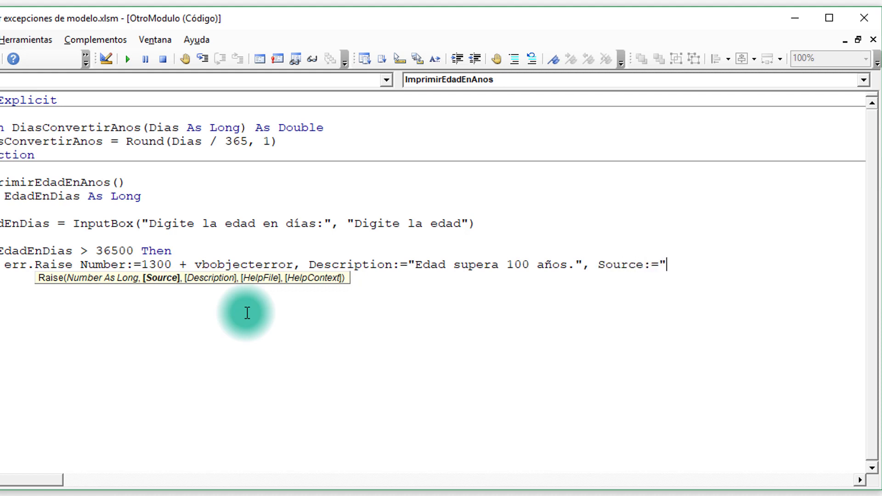
text(")
Set the Err.Raise Source to "Error del modelo" and finish the line
key(Left)
text(Er)
text(ror del modelo)
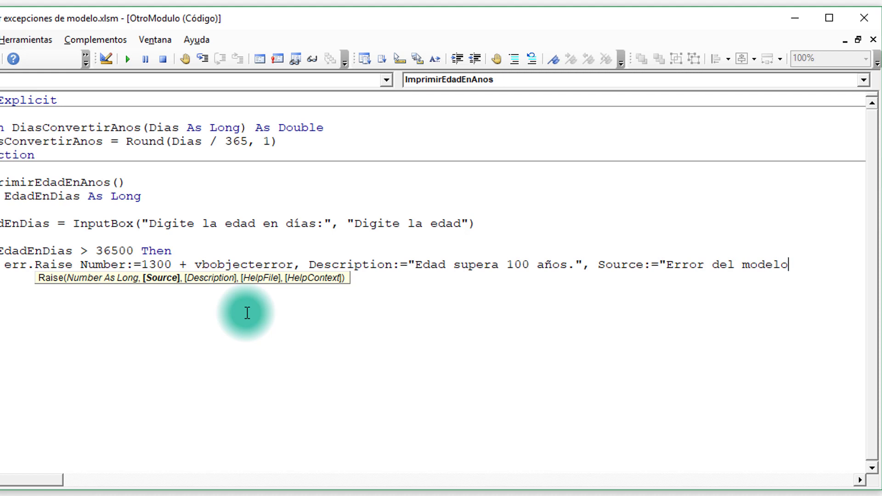
text(")
key(Return)
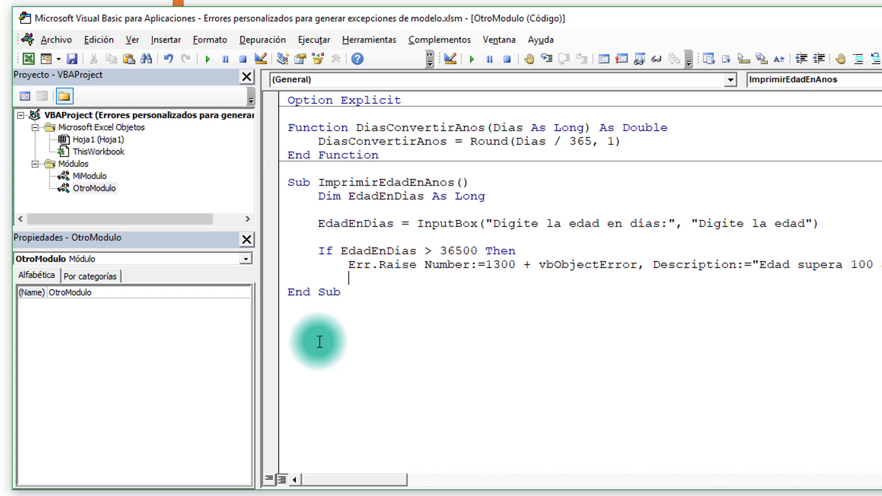
Add an Else branch with MsgBox "La edad en años es. " & DiasConvertirAnos(EdadEnDias)
key(BackSpace)
text(else)
key(Return)
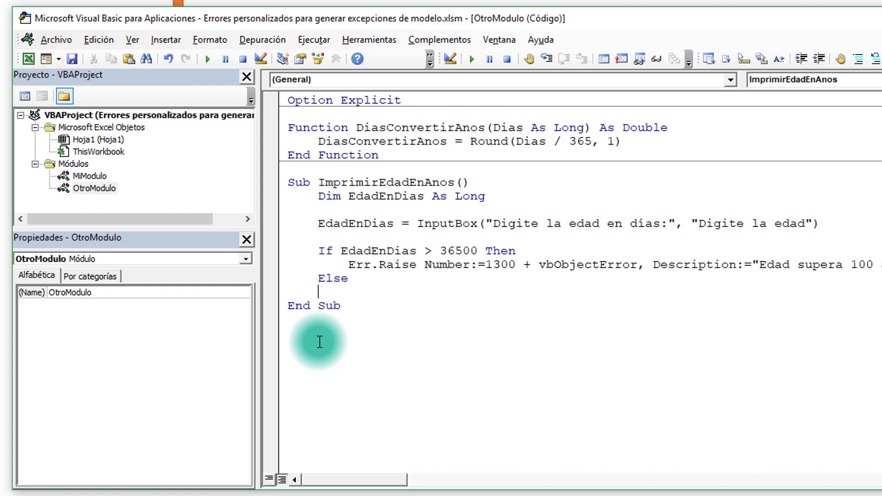
key(Tab)
text(m)
text(sgbox)
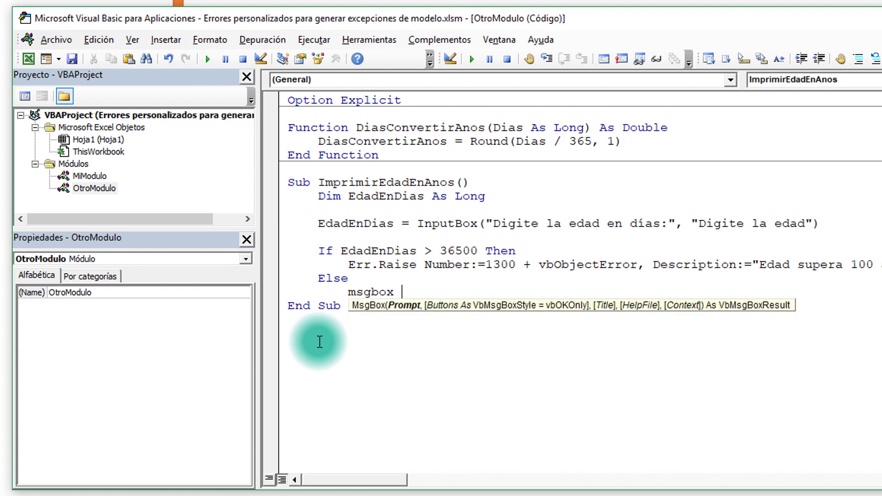
text( ")
text(L)
text(a edad en años )
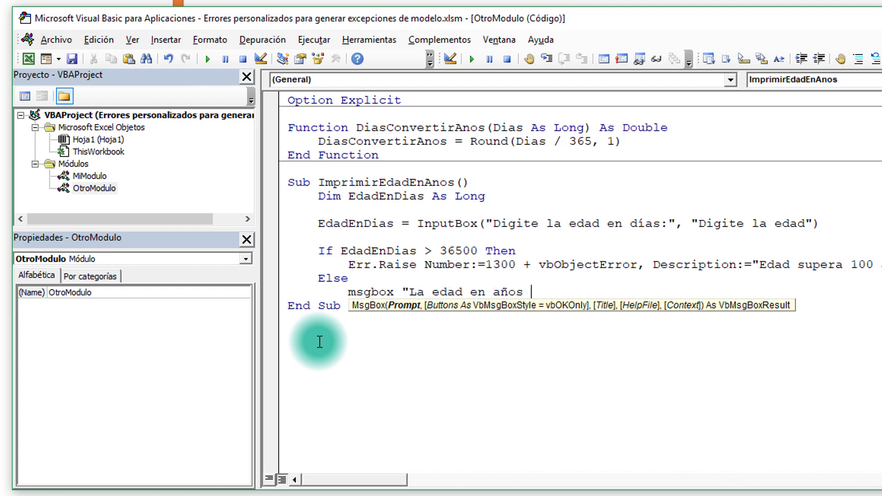
text(es. " )
text(& )
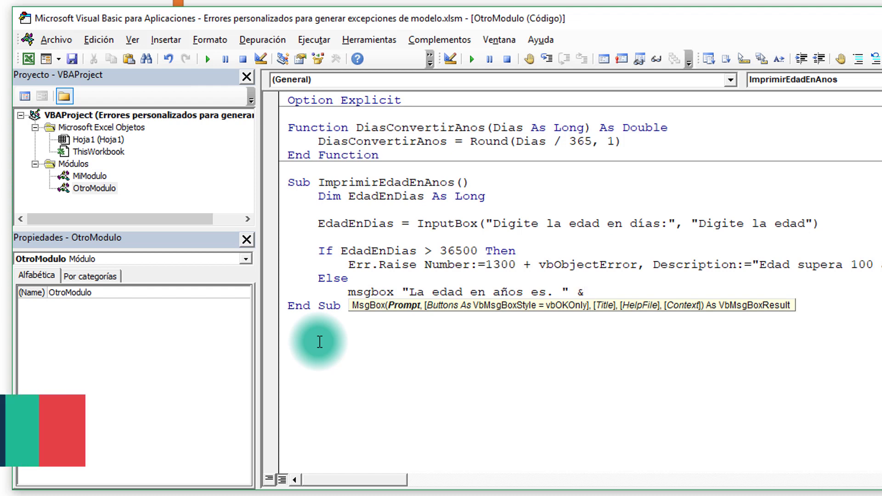
text(diasconv)
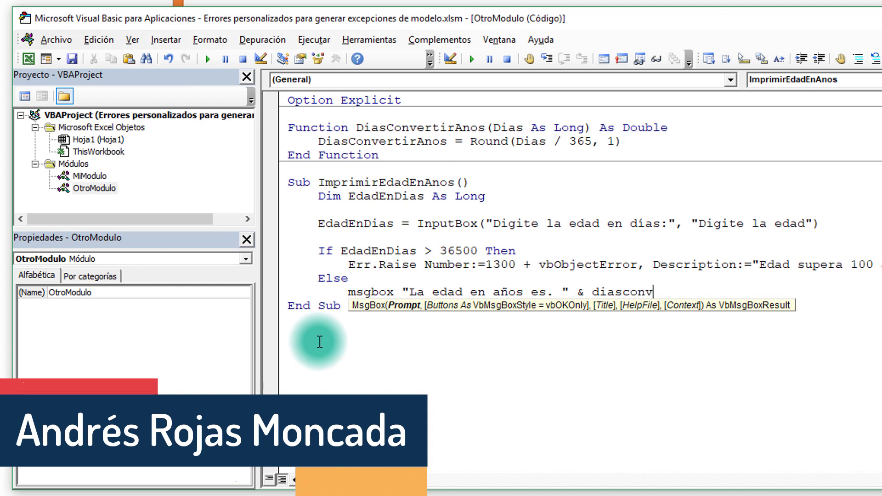
text(ertiranos)
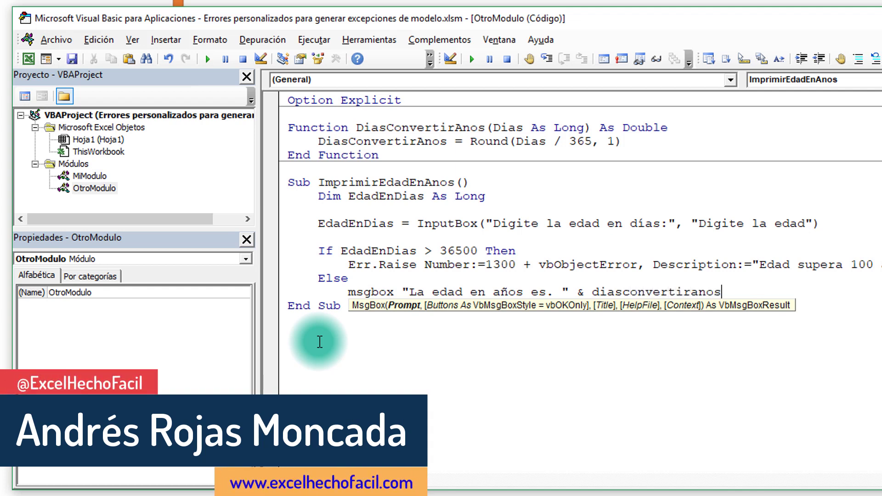
text(()
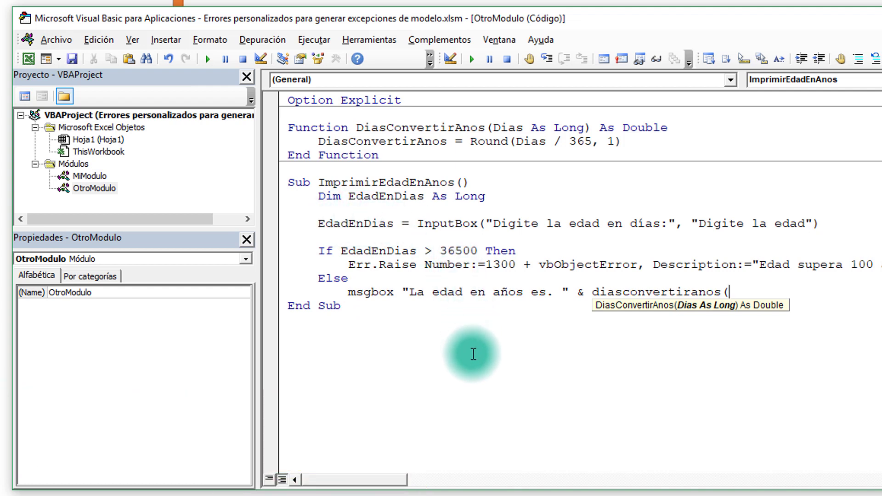
text(edaden)
text(dias))
key(Return)
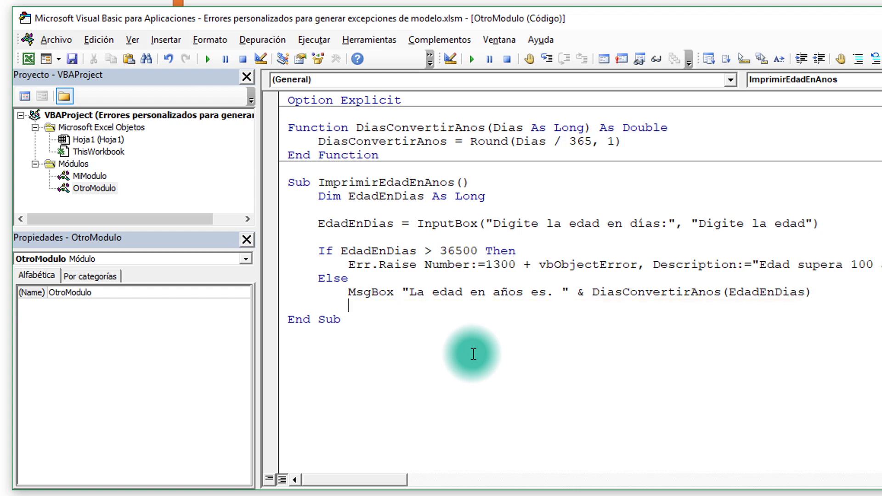
Close the If block with End If
key(BackSpace)
text(e)
text(nd if)
key(Up)
click(473, 314)
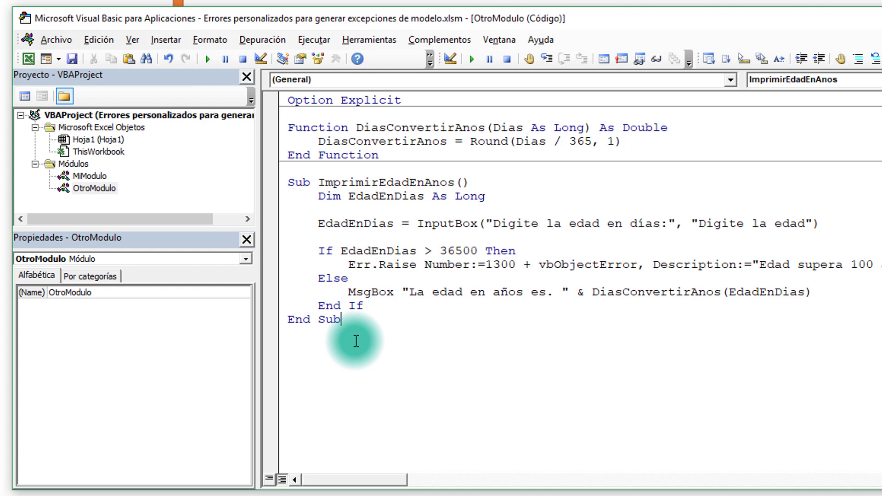
click(471, 59)
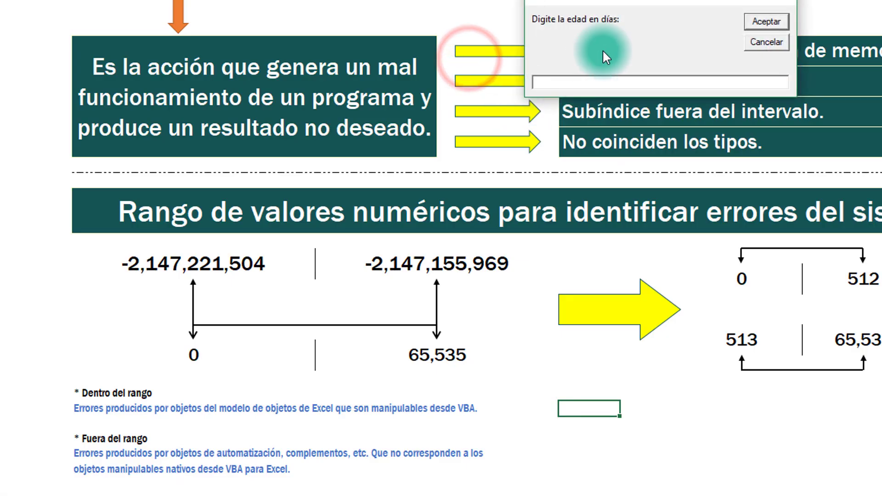
drag(611, 2, 586, 223)
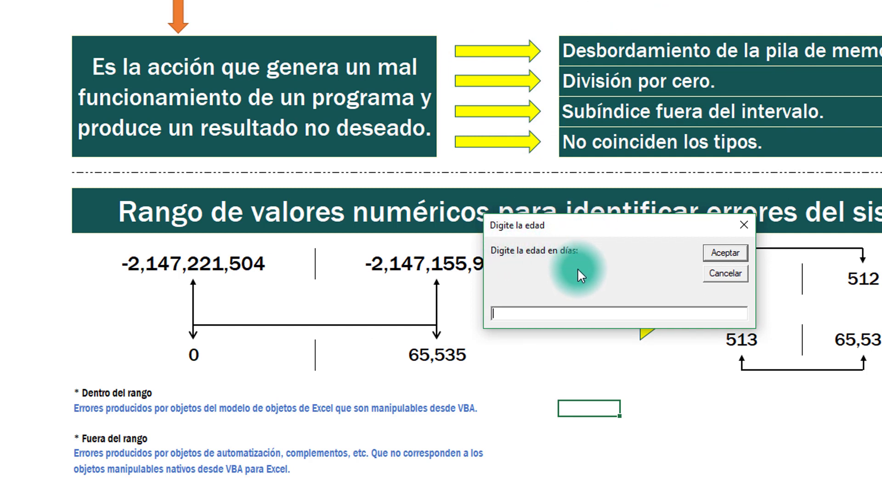
text(2)
text(0000)
click(723, 253)
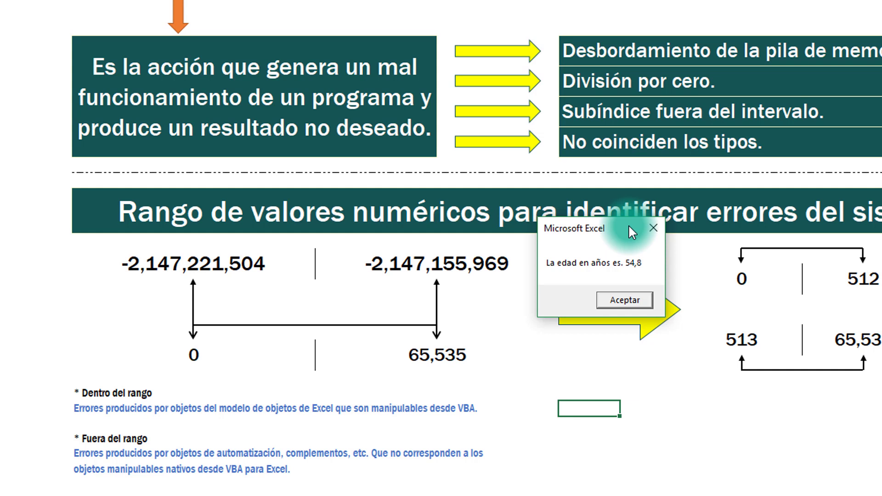
key(Return)
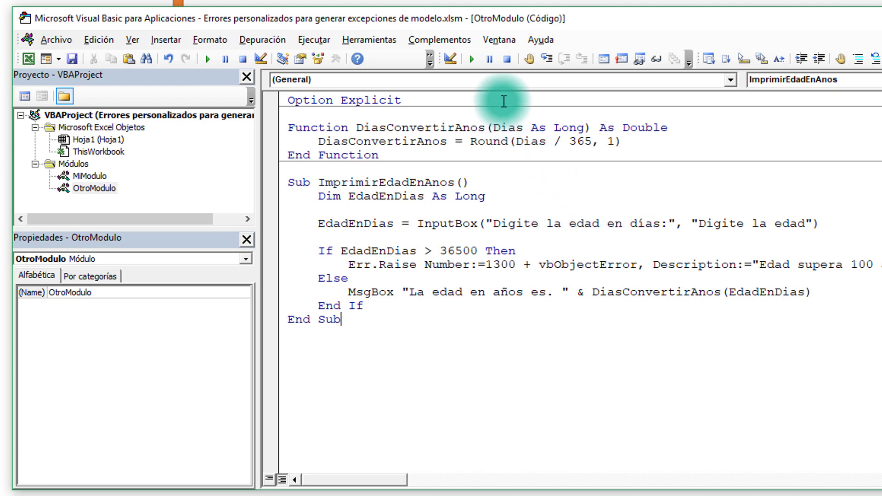
click(472, 58)
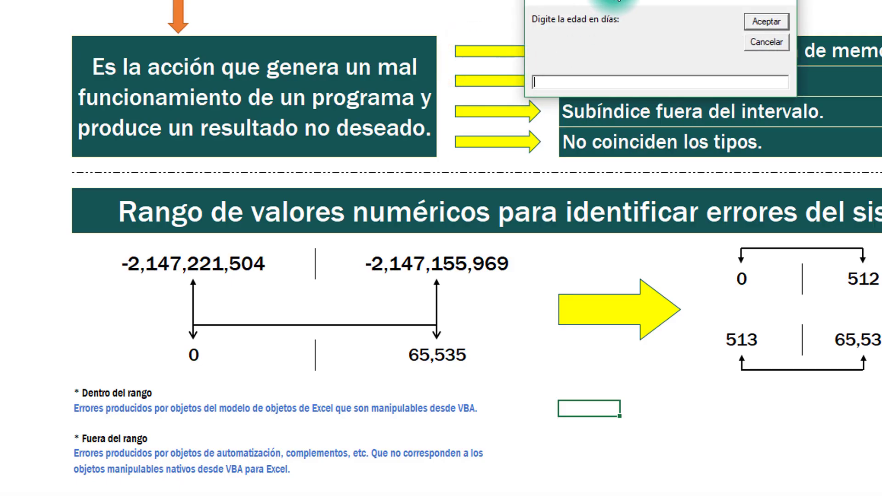
drag(616, 1, 568, 177)
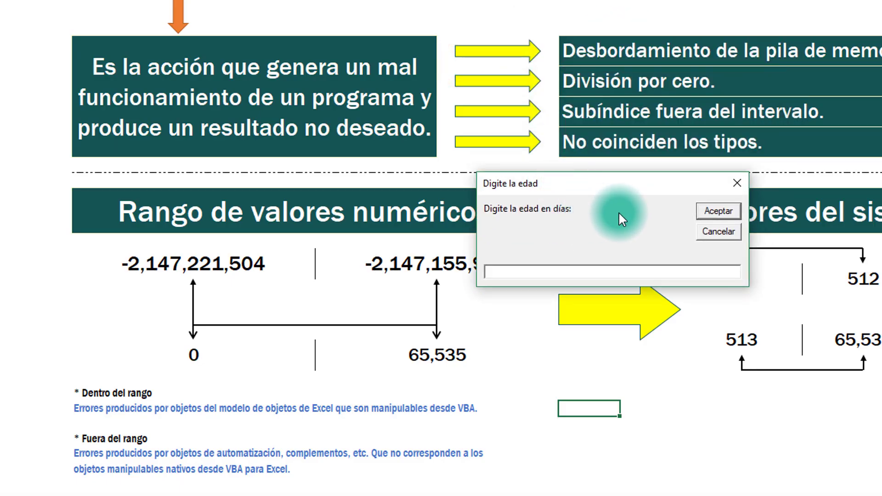
text(40000)
click(712, 211)
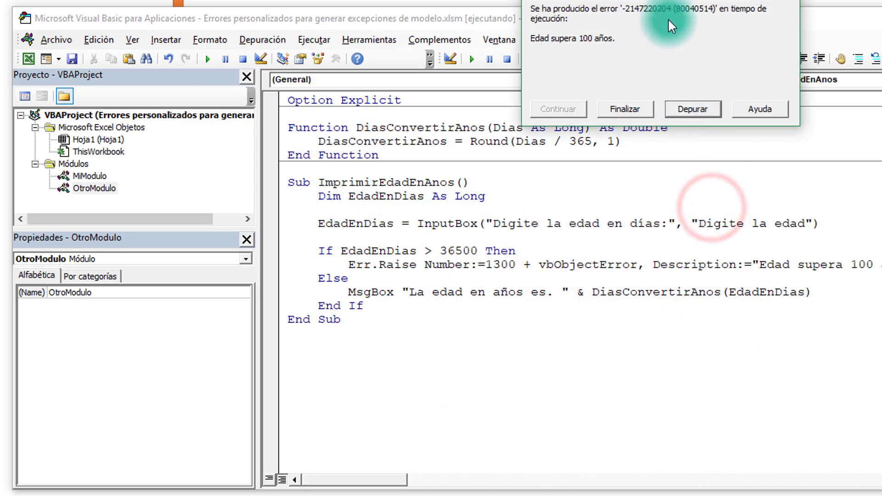
drag(666, 0, 666, 281)
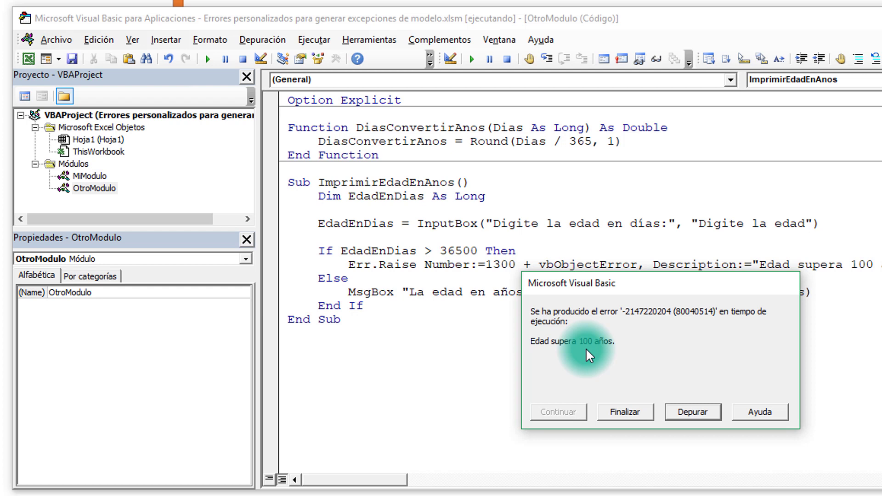
click(710, 415)
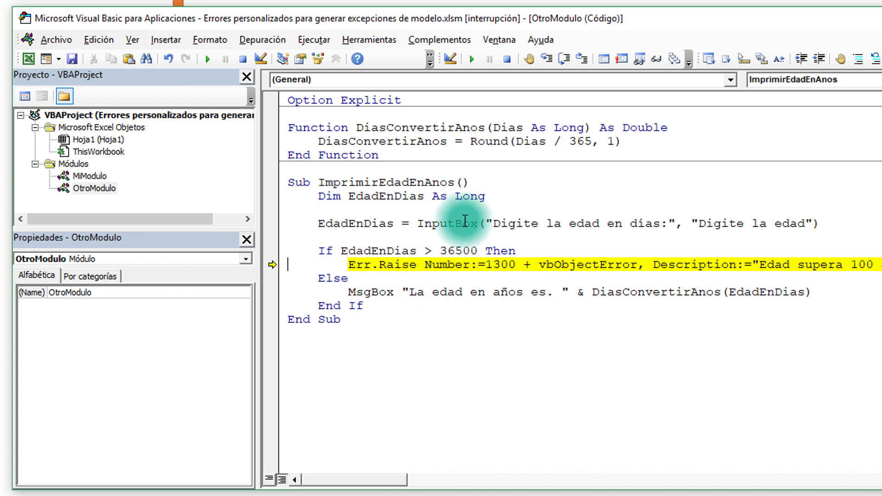
click(242, 59)
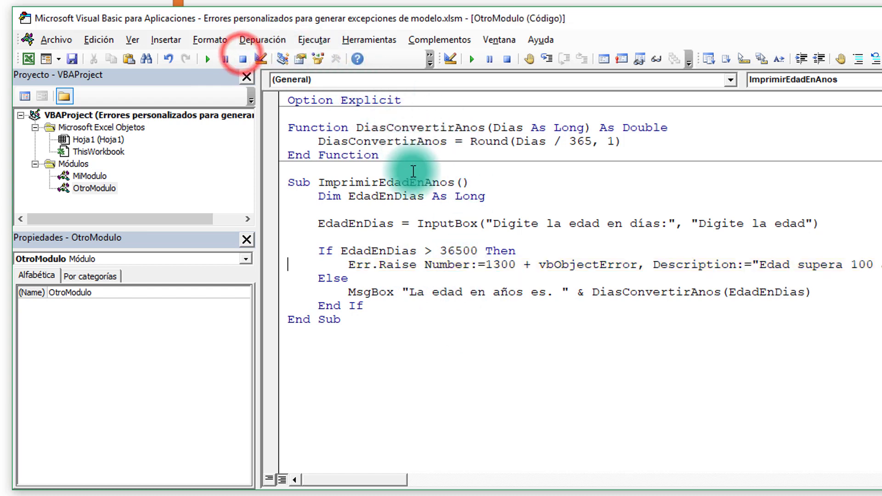
Insert On Error GoTo DepurarErrores below the Dim declaration
click(406, 299)
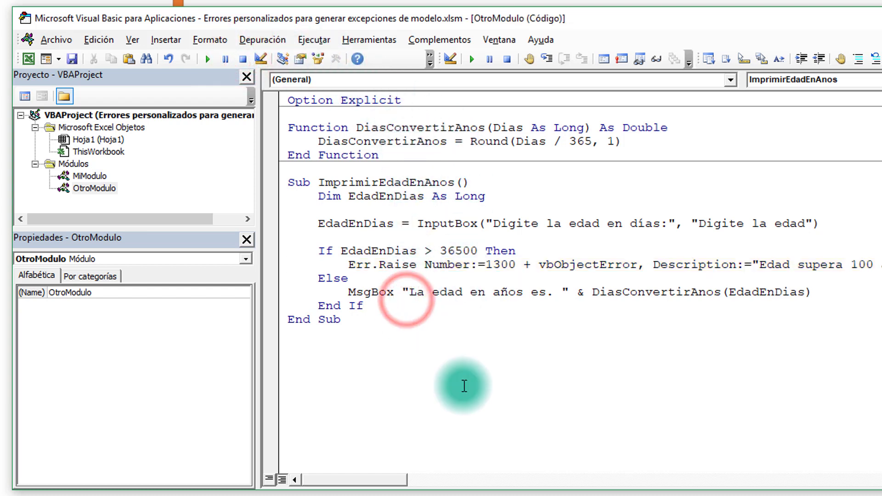
click(356, 208)
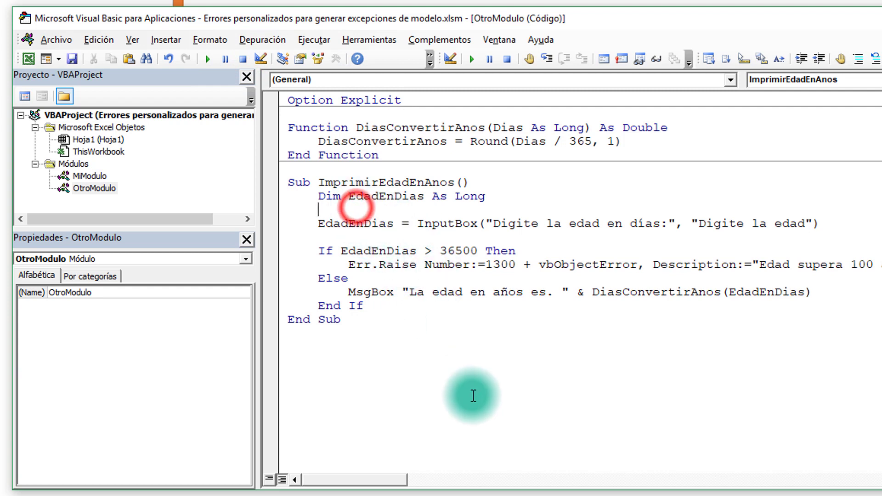
key(Return)
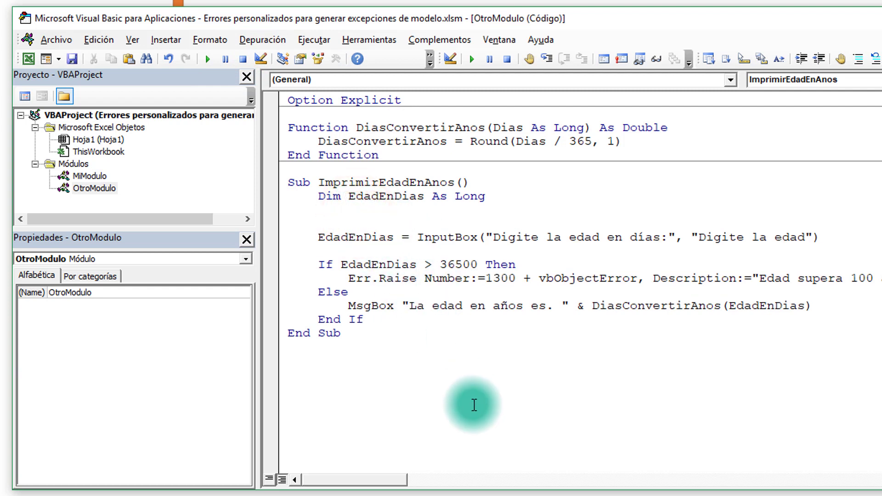
text(on error)
text( g)
text(oto De)
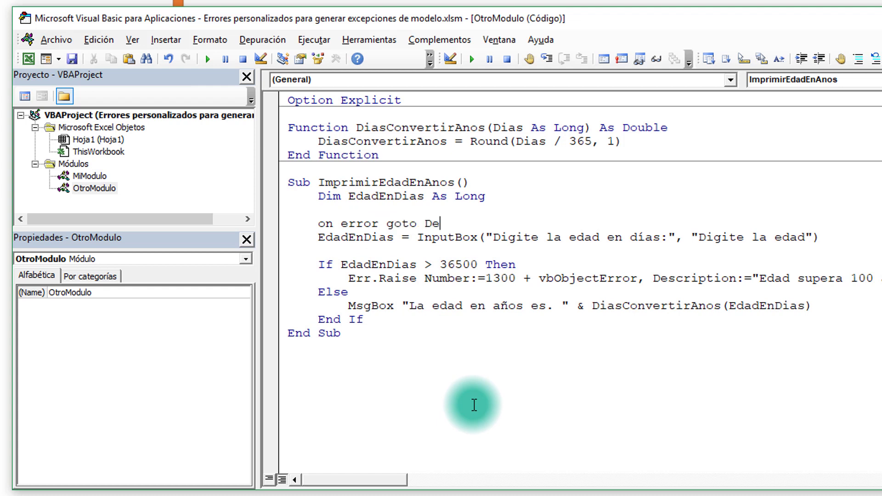
text(purar)
text(Errores)
key(ctrl+shift+Left)
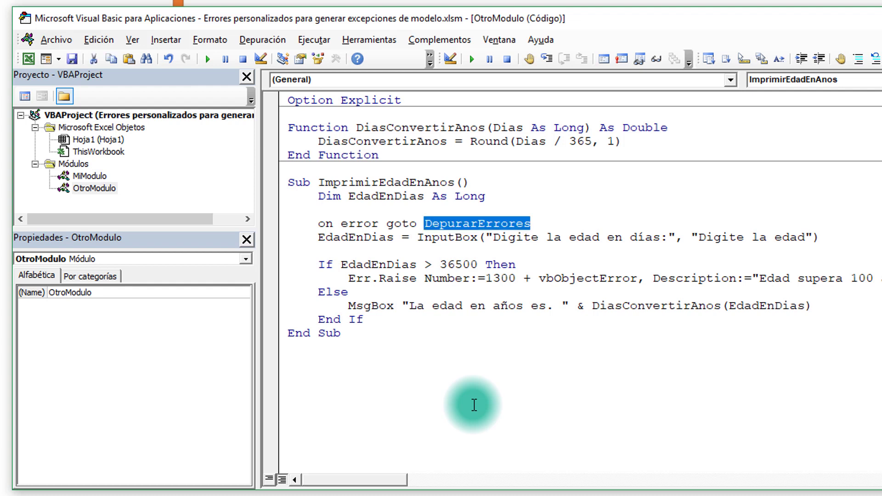
key(ctrl+c)
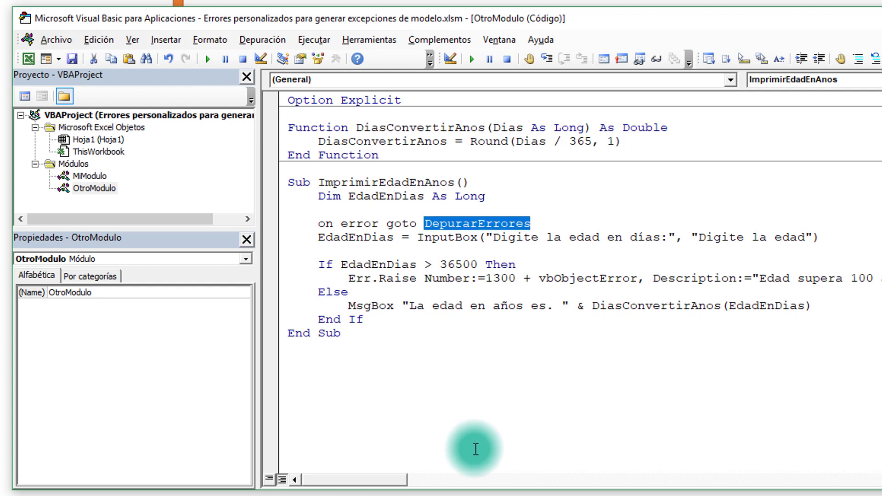
Place a DepurarErrores: label after End If
click(363, 320)
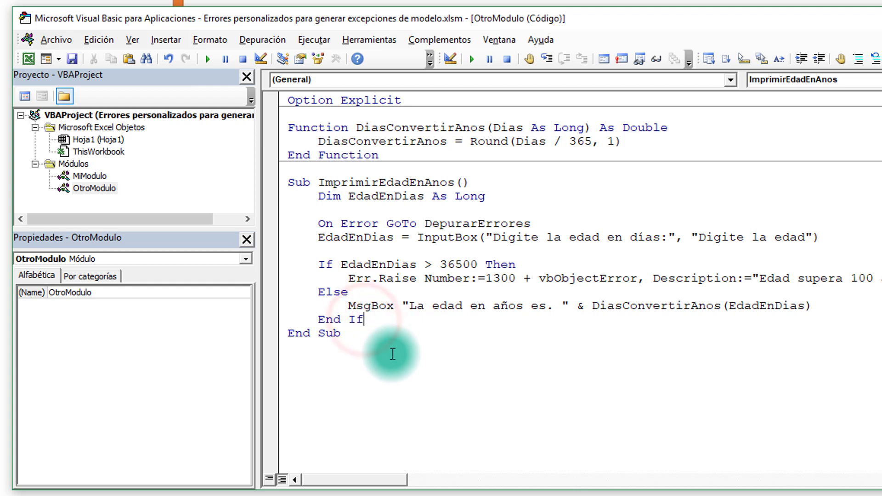
key(Return)
key(Return)
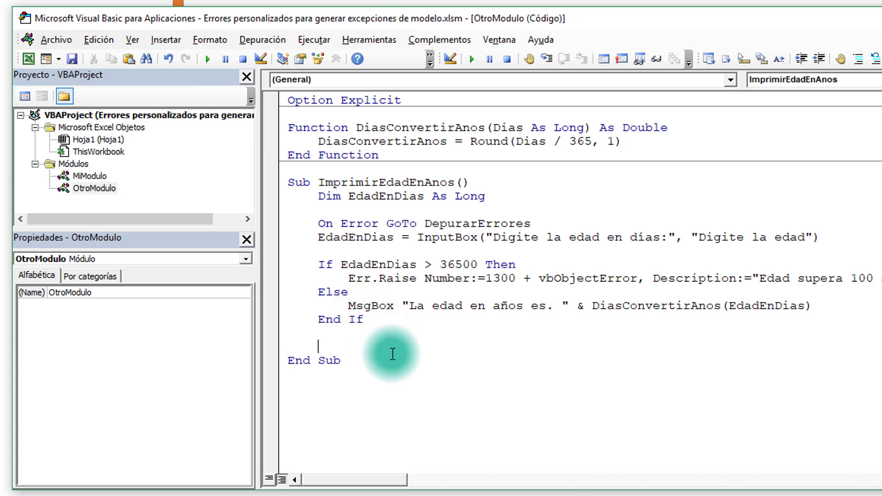
key(ctrl+v)
text(:)
key(Return)
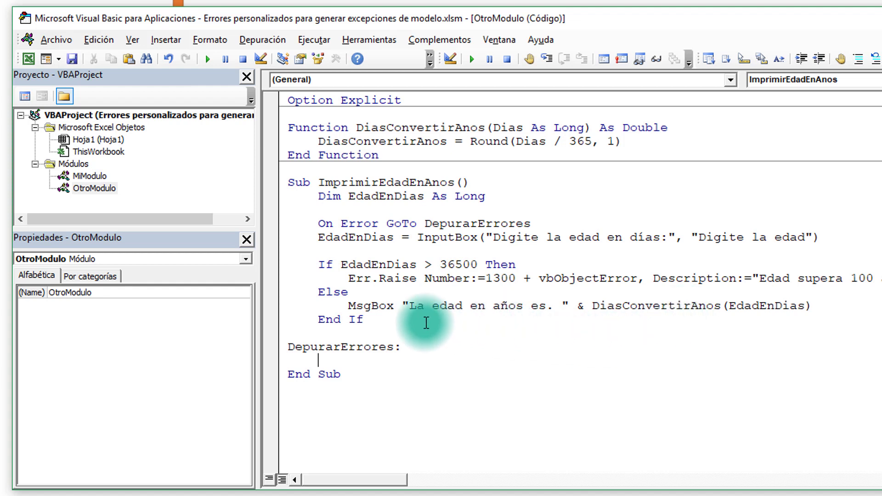
Add Exit Sub right after End If
click(410, 319)
key(Return)
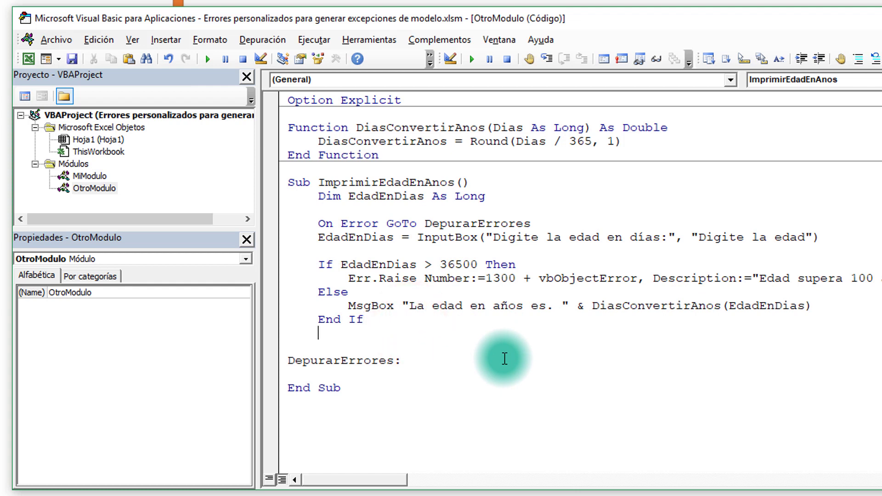
text(exit sub)
key(Up)
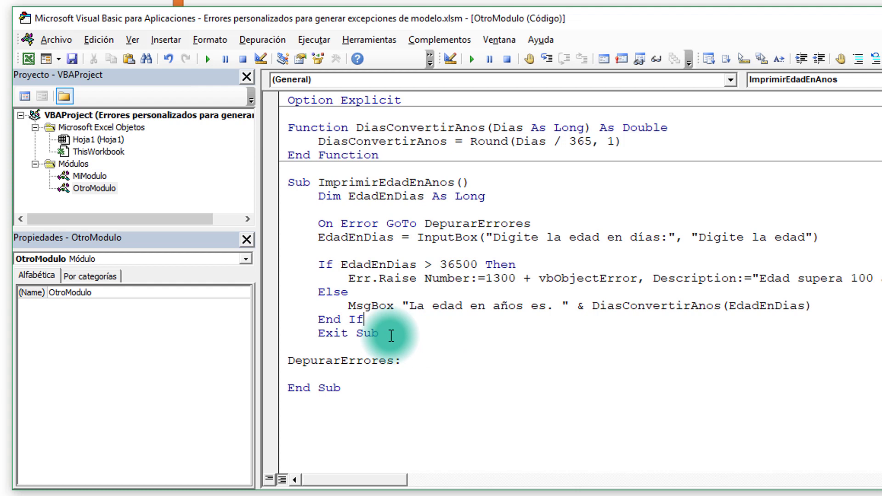
Under DepurarErrores:, add If Err.Number = 1300 + vbObjectError Then
click(374, 371)
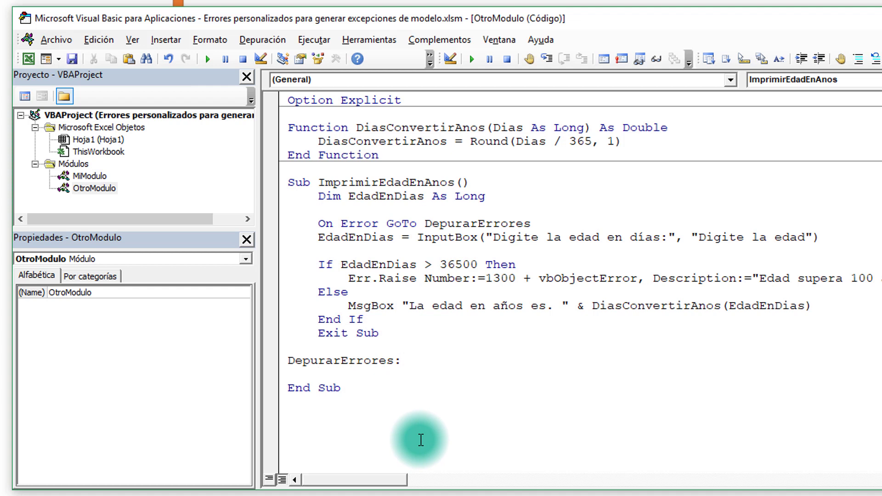
text(if e)
text(rr.num)
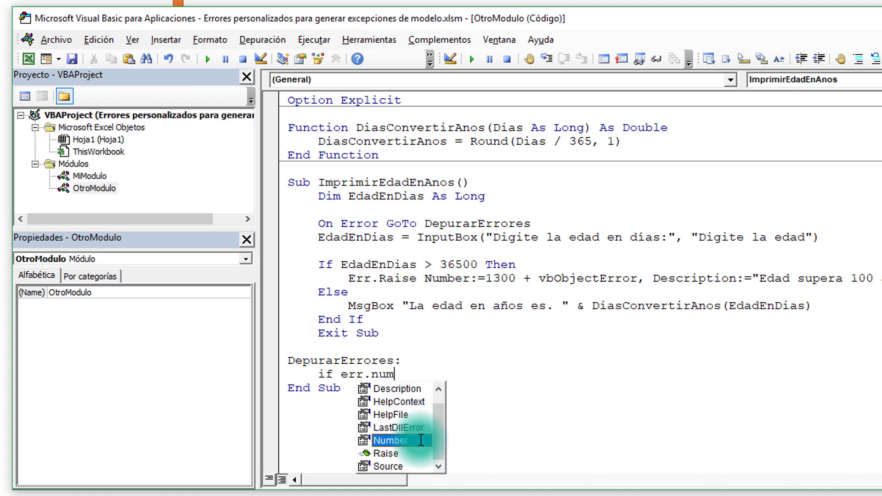
key(Tab)
text(= )
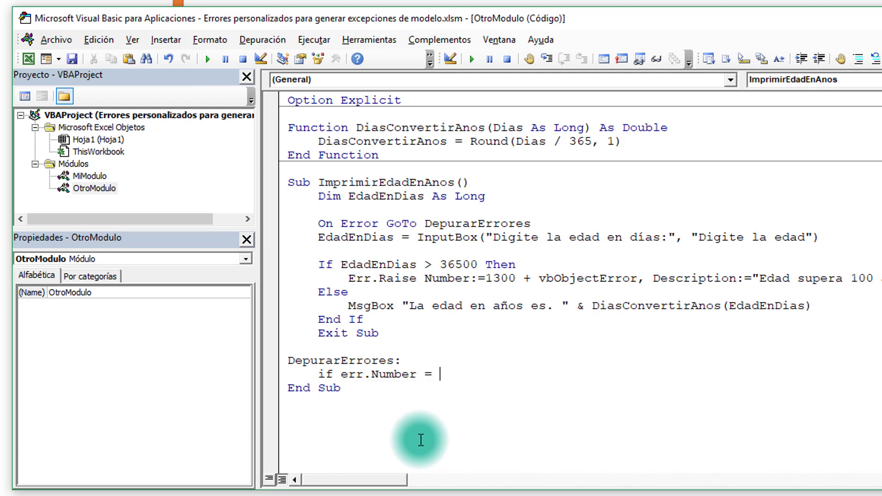
text(1300+)
text( vbobje)
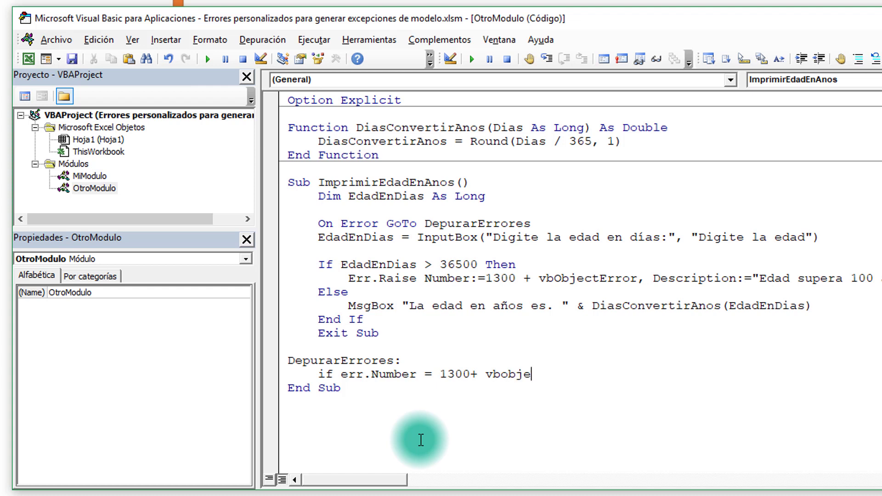
text(cterror t)
text(hen)
key(Return)
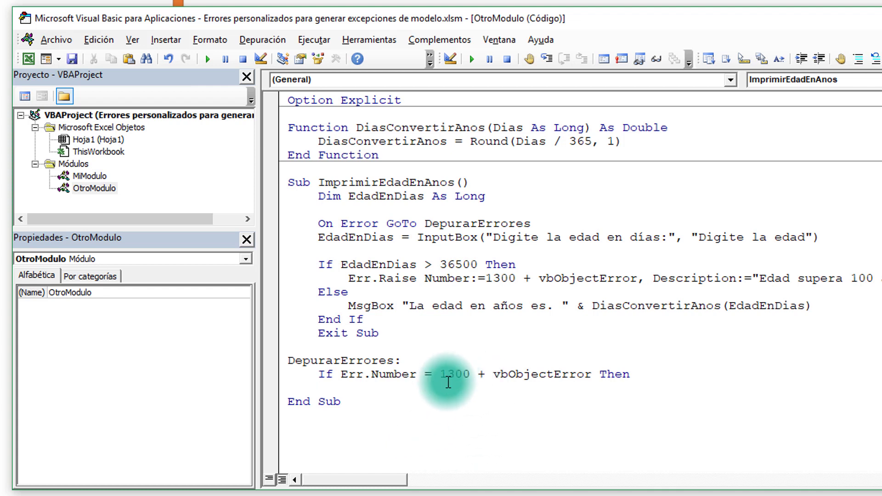
key(Tab)
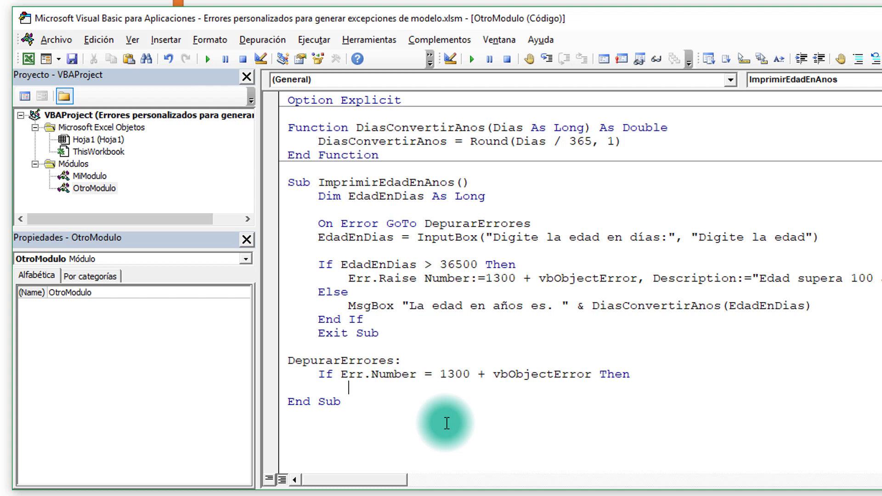
Show MsgBox Err.Description & vbNewLine & Err.Source titled "Error 1300"
text(msgbox)
text( er)
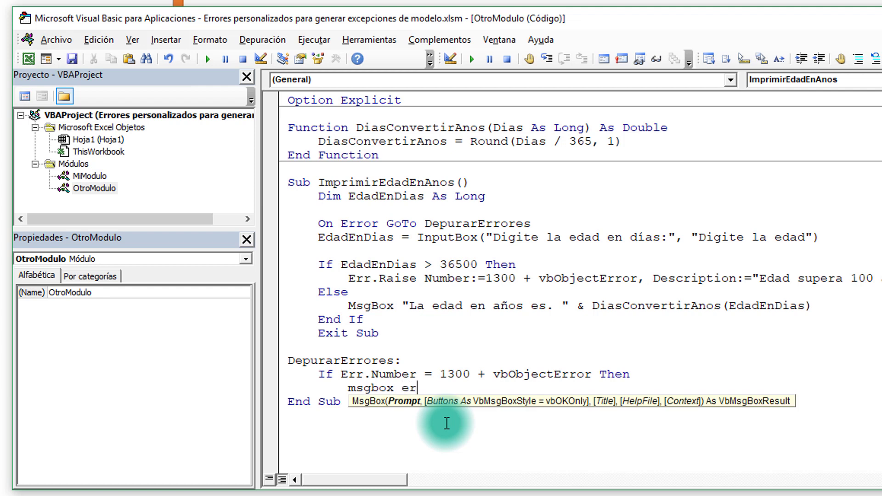
text(r.de)
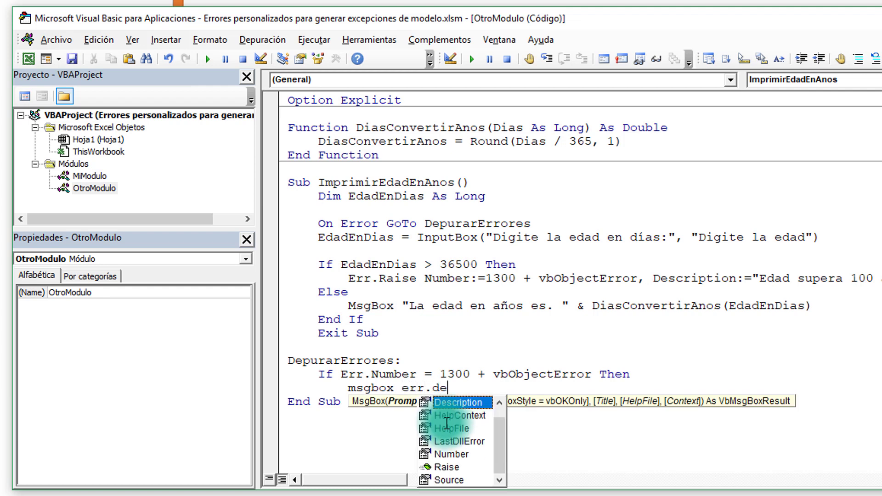
key(Tab)
text(& )
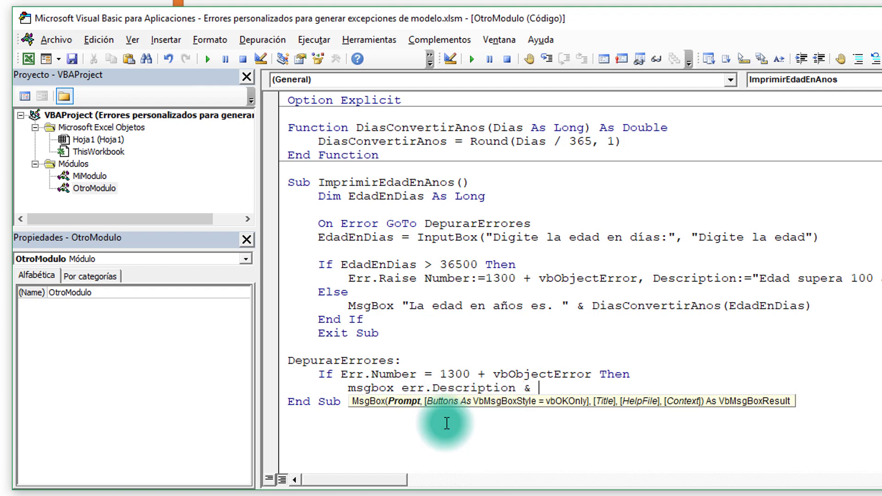
text(vbnewlin)
text(e)
text( & err.)
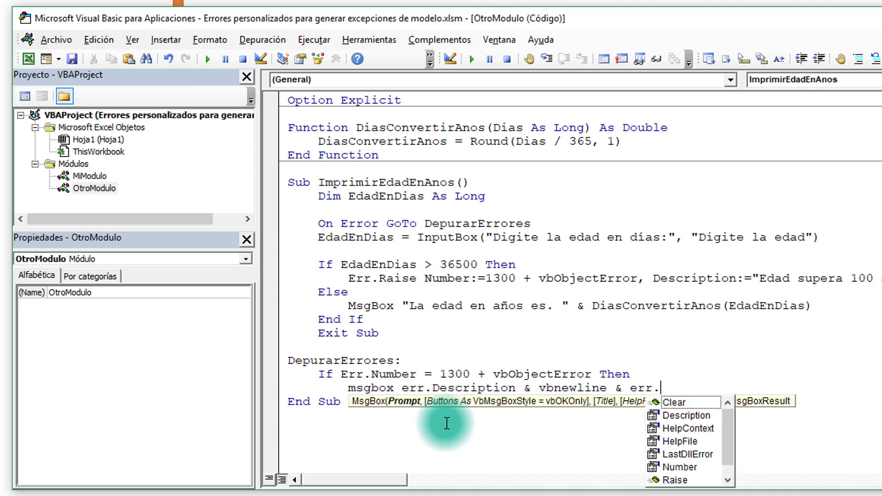
text(sou)
key(Tab)
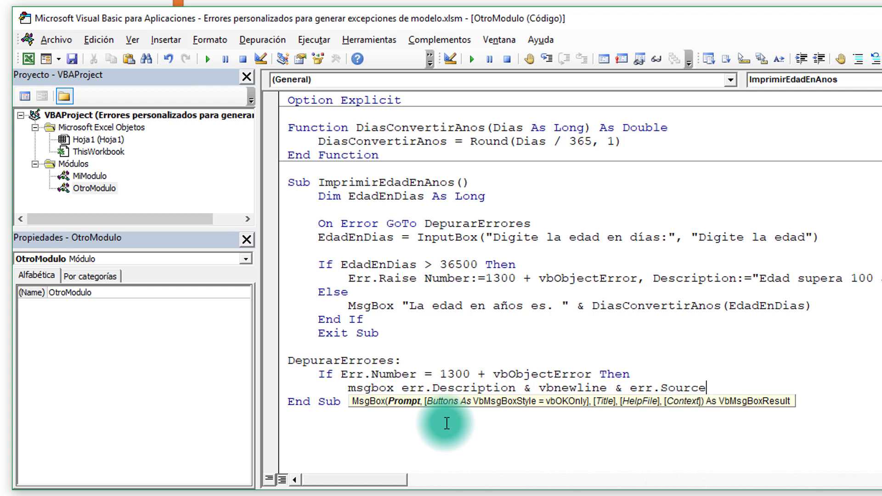
text(, )
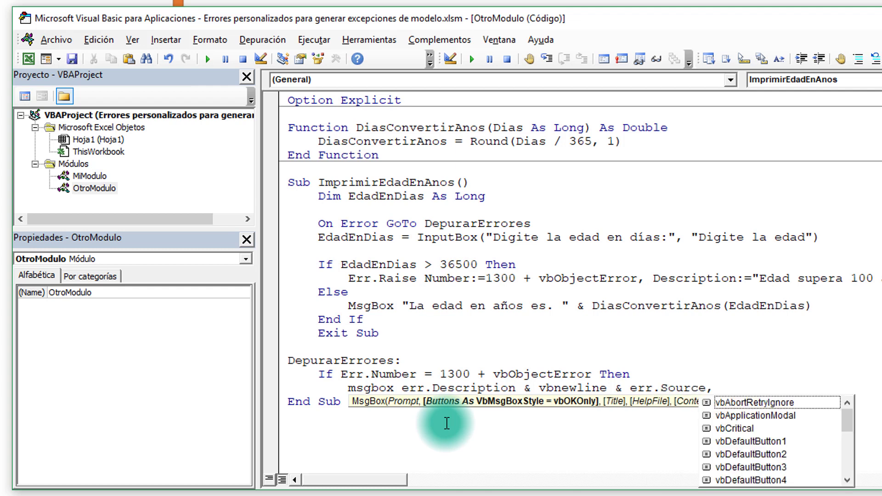
text(, )
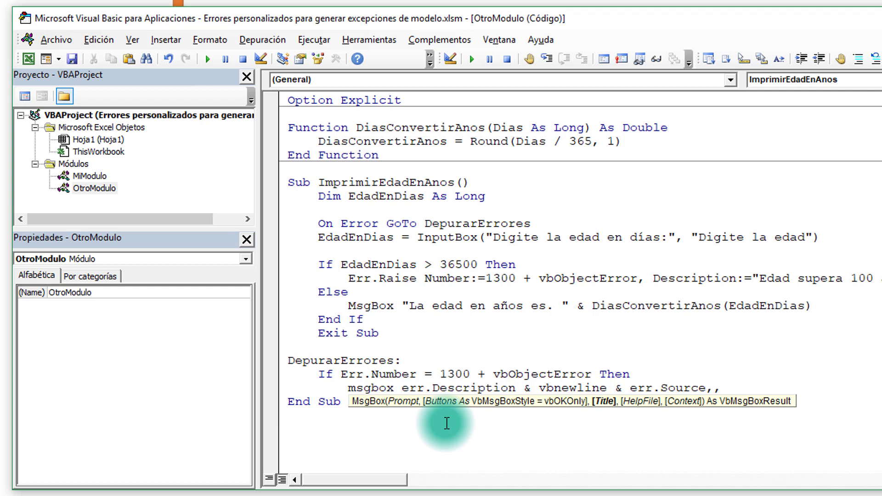
text("Error )
text(1300")
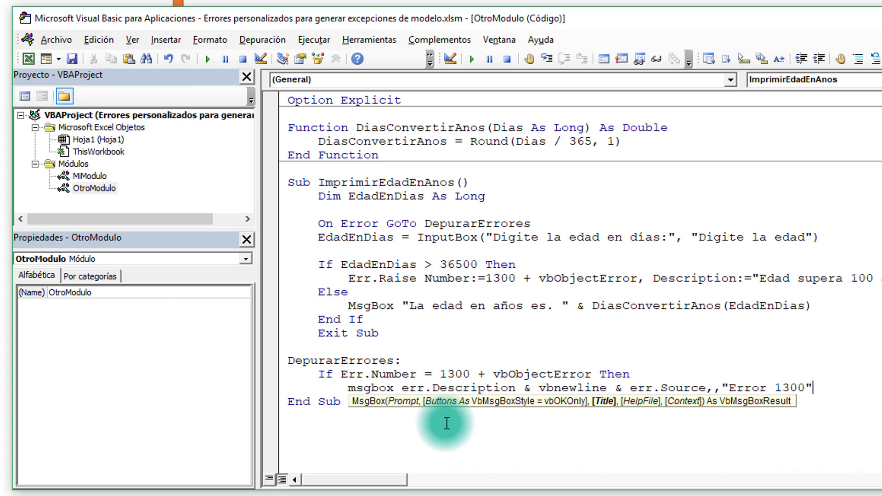
key(Return)
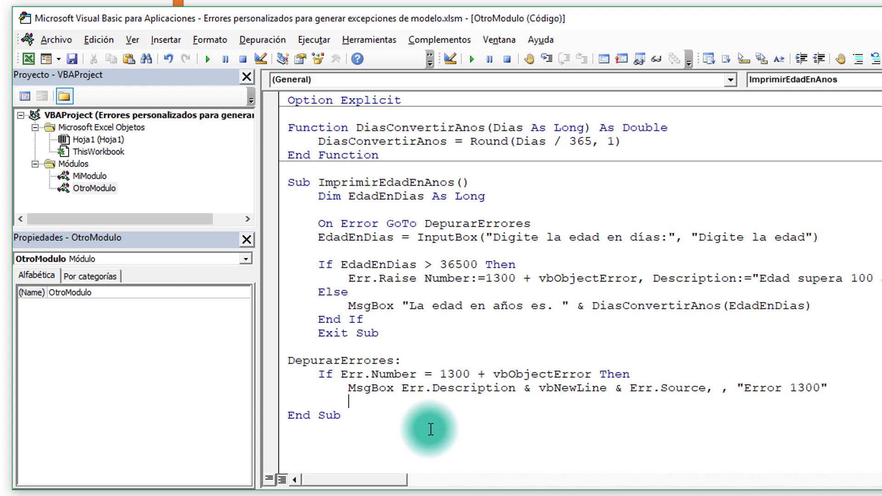
Below the MsgBox line, add EdadEnDias = 36500 and then Err.Clear
text(eda)
text(d en)
key(BackSpace)
key(BackSpace)
key(BackSpace)
text(endias=)
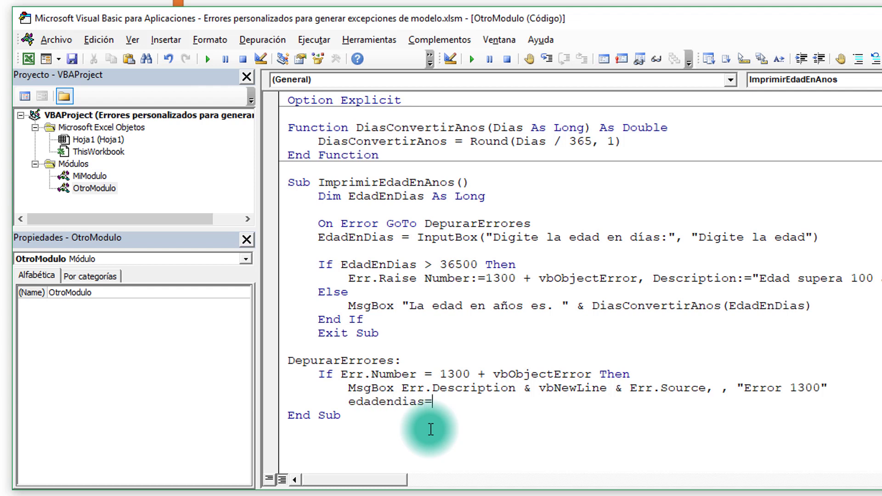
text(36500)
key(Return)
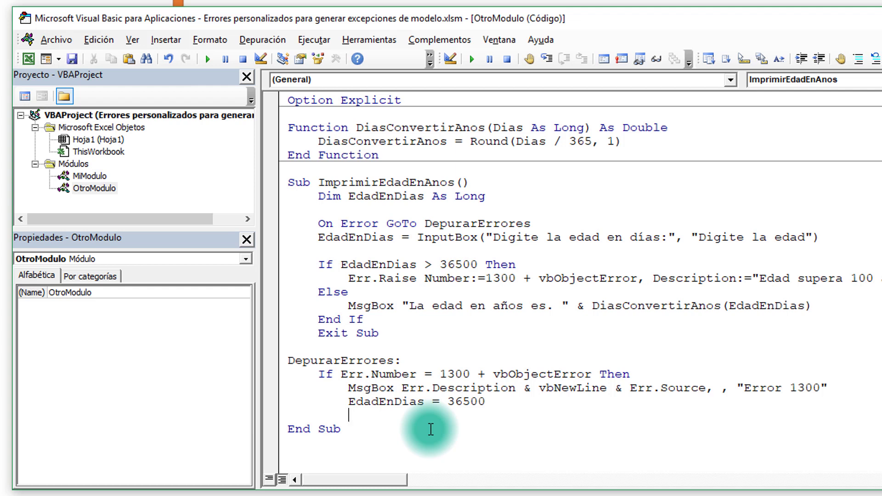
text(err)
text(.)
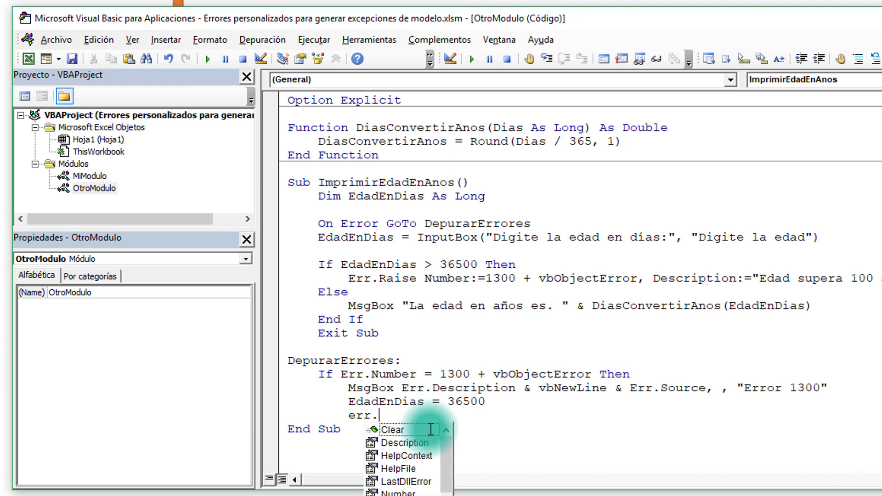
double_click(430, 429)
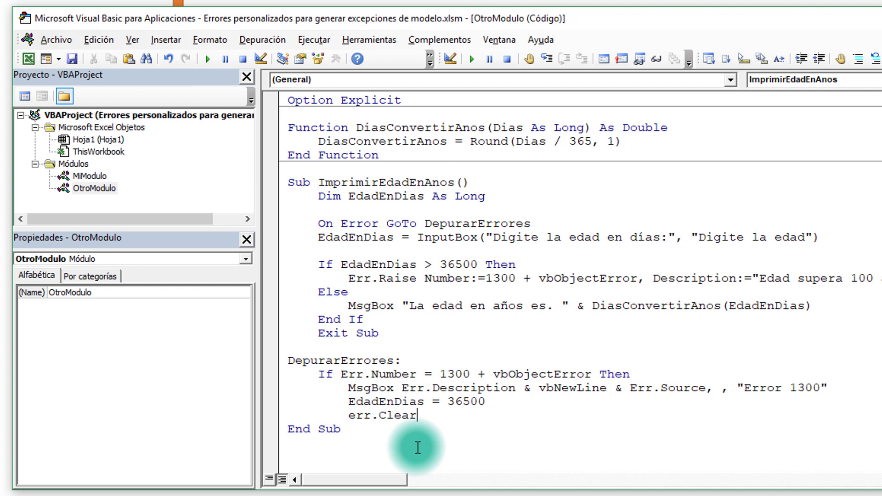
key(Return)
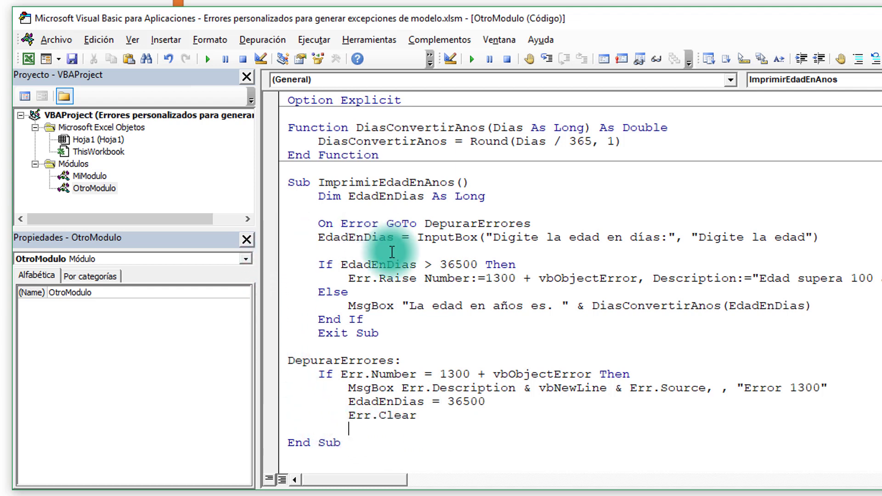
Add Resume LineaError1300 after Err.Clear and copy the LineaError1300 label name
drag(363, 319, 288, 267)
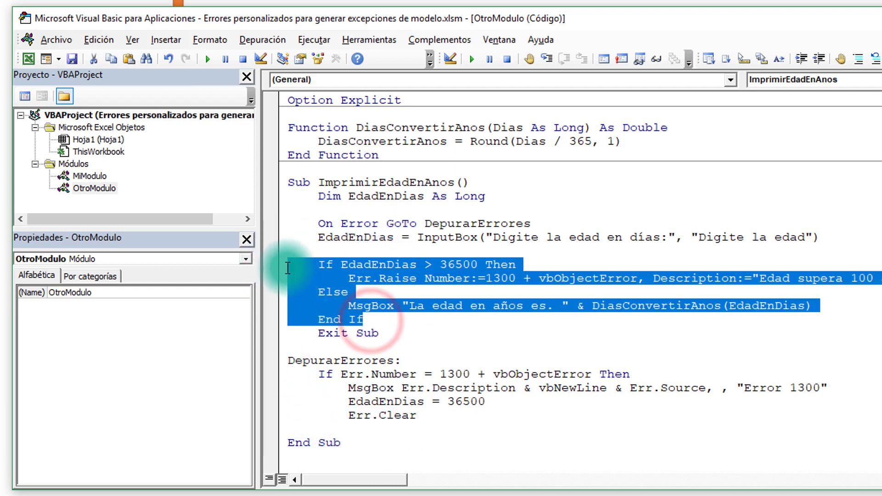
click(394, 306)
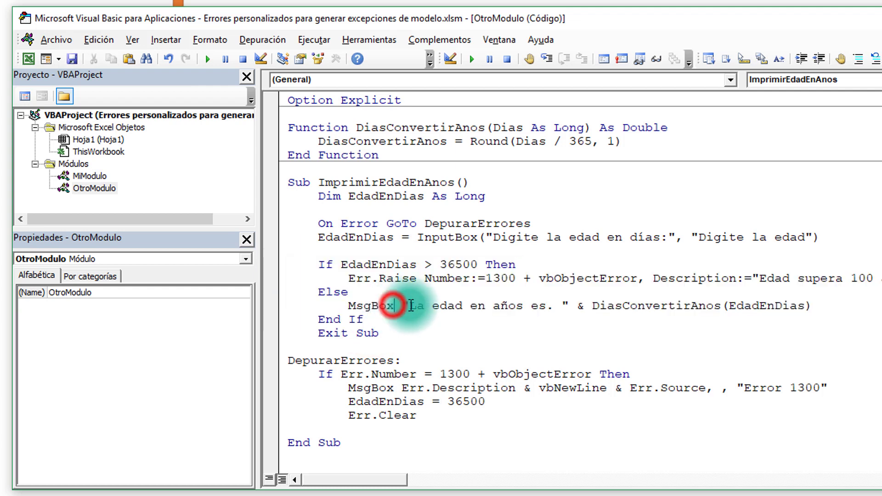
click(403, 428)
text(resu)
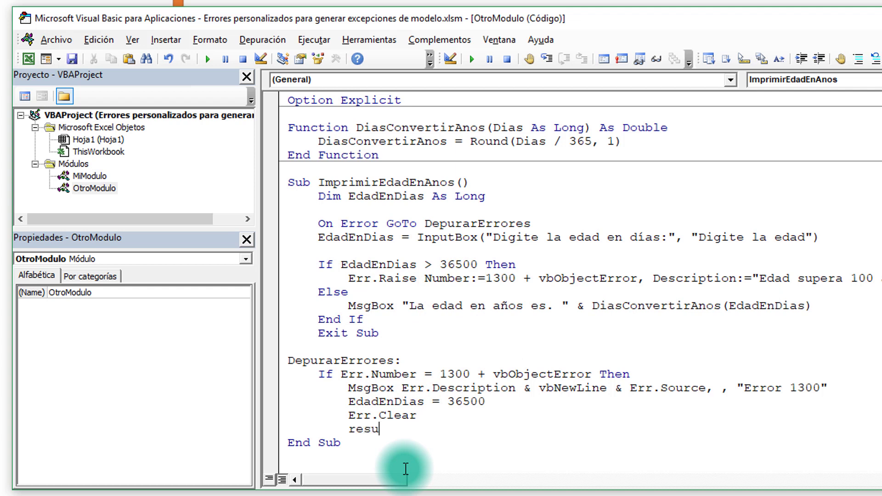
text(me Line)
text(aErro)
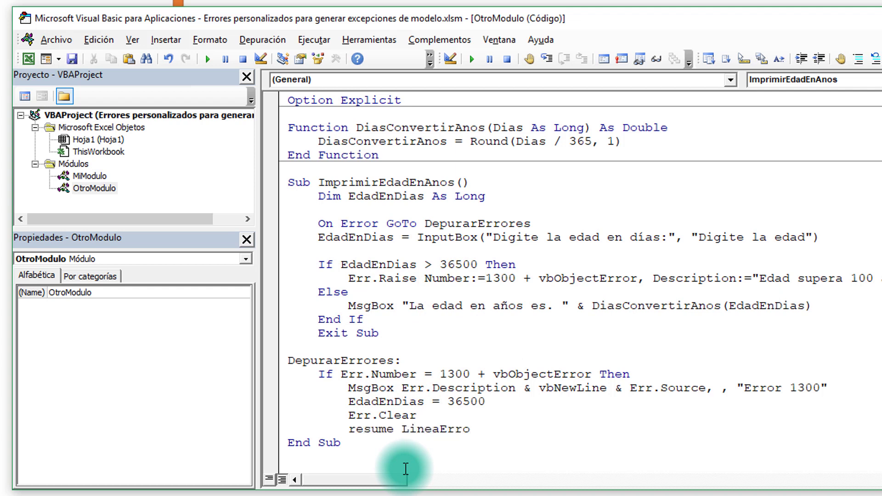
text(r1300)
key(ctrl+shift+Left)
key(ctrl+c)
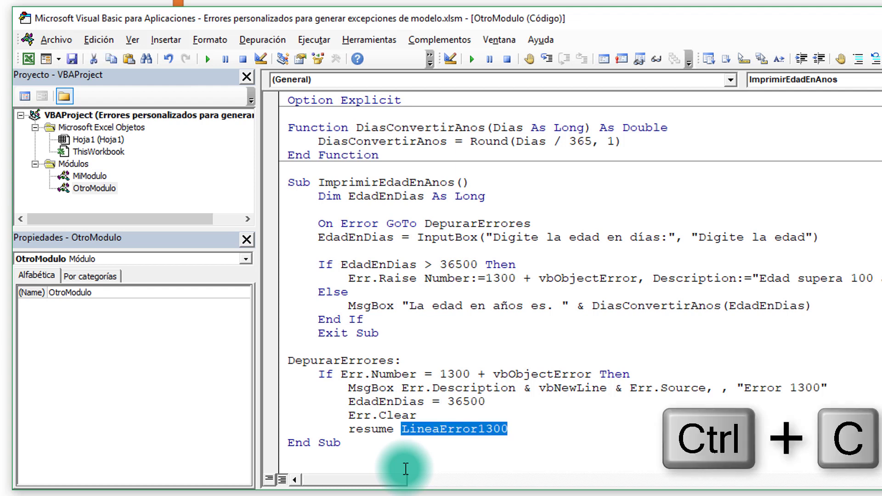
Insert the label LineaError1300: on a new line above the age-check If
click(355, 254)
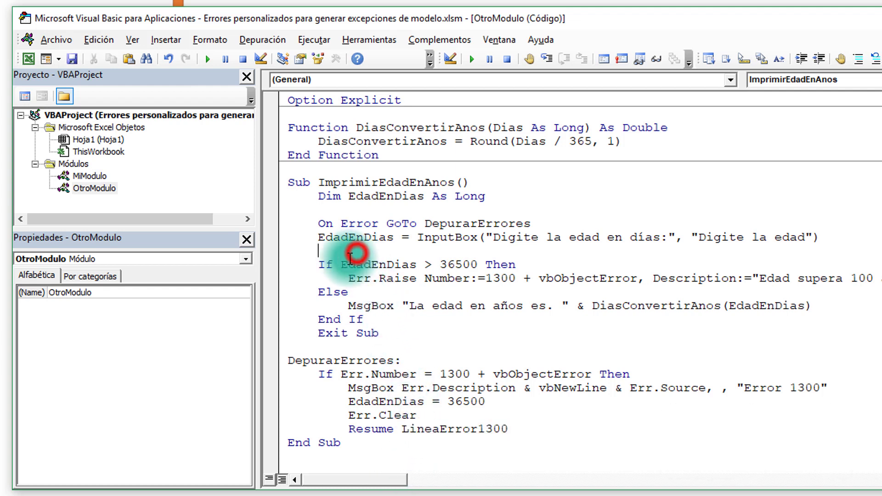
key(Return)
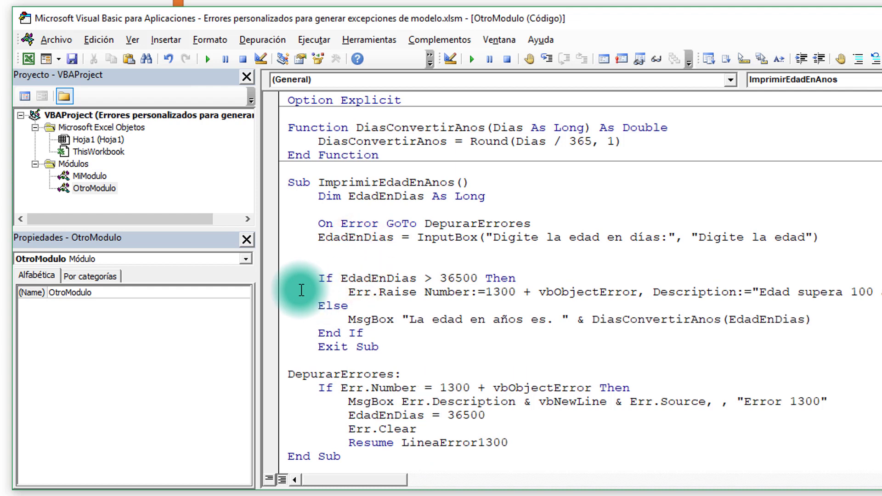
key(ctrl+v)
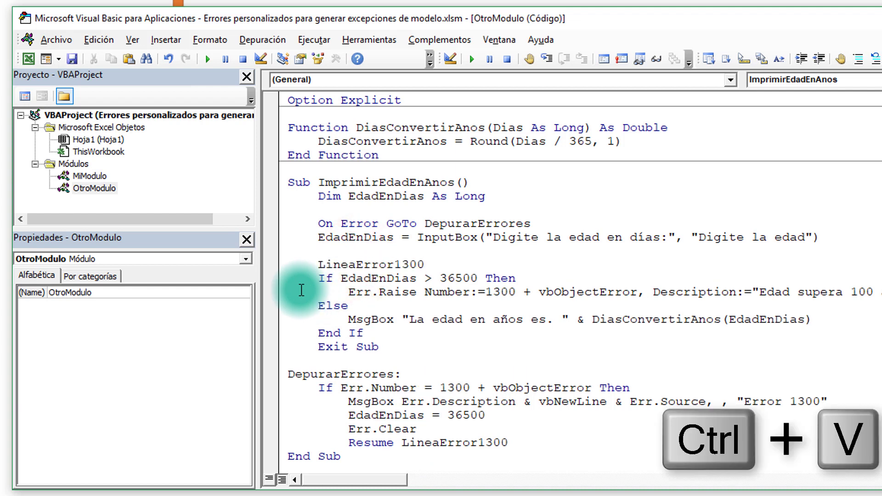
text(:)
key(Down)
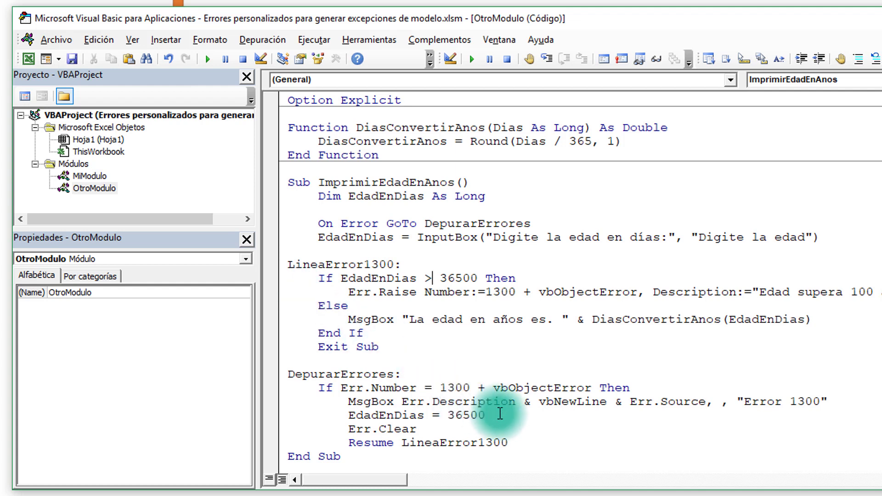
Close the handler's If block with End If after the Resume statement
click(528, 442)
key(Return)
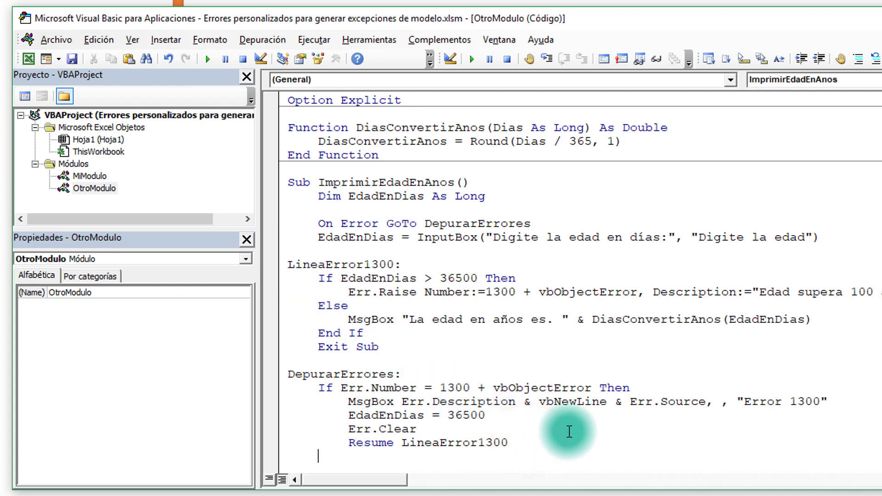
text(end iff)
key(BackSpace)
key(BackSpace)
key(BackSpace)
text(if)
key(Up)
scroll(556, 358, down, 1)
click(367, 440)
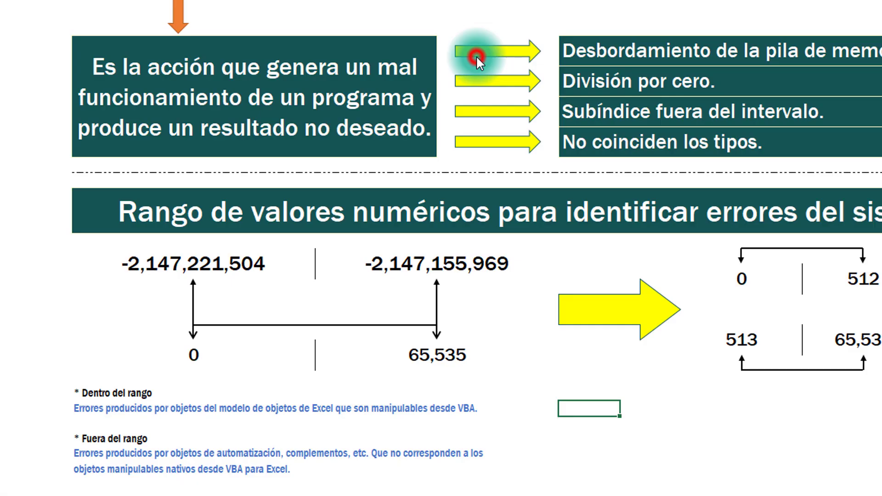
Run ImprimirEdadEnAnos with 20000 days and dismiss the 54,8 years result
click(476, 56)
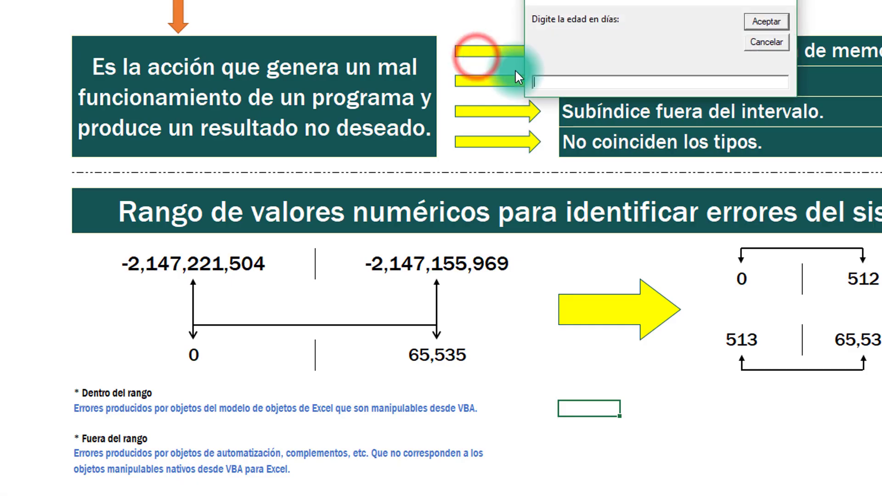
drag(650, 6, 586, 214)
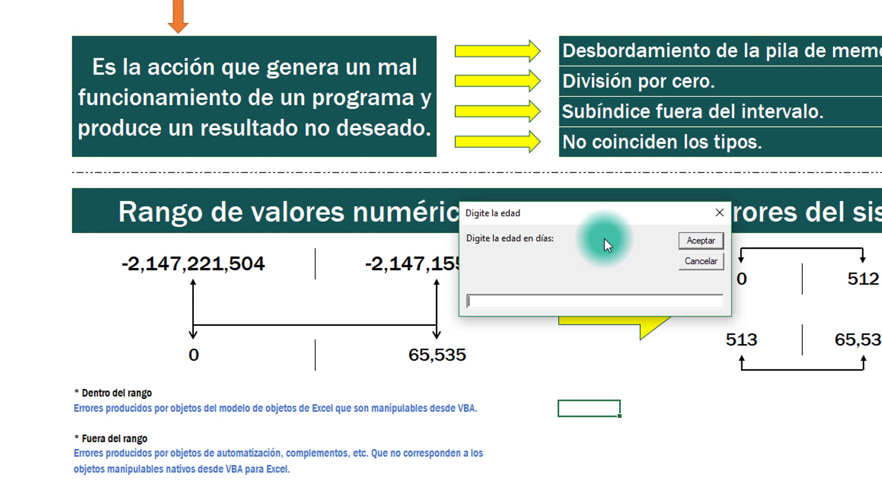
text(20000)
key(Return)
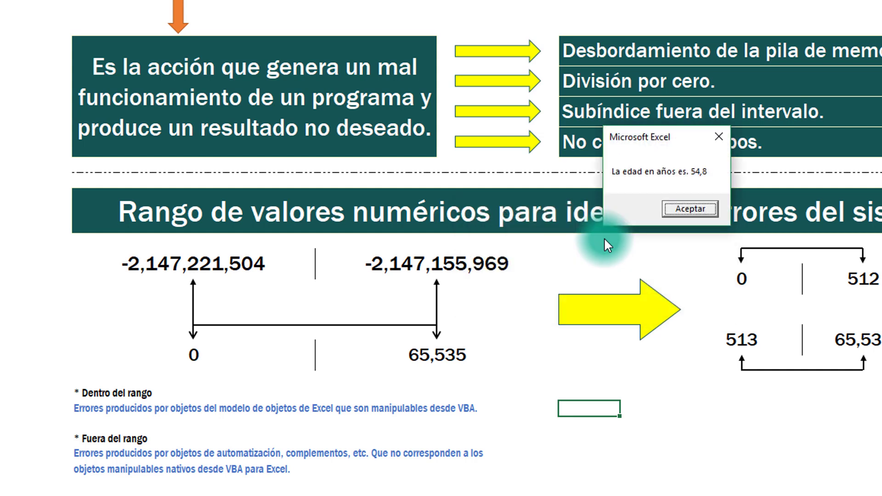
drag(672, 138, 596, 246)
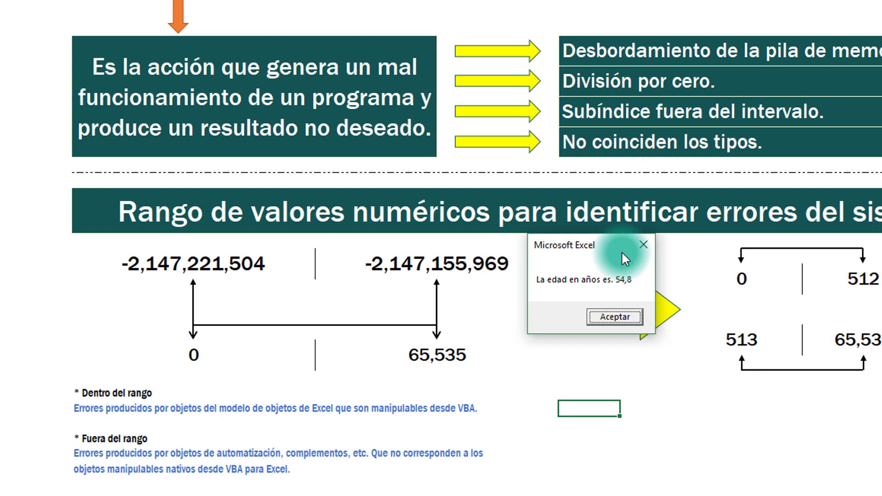
key(Return)
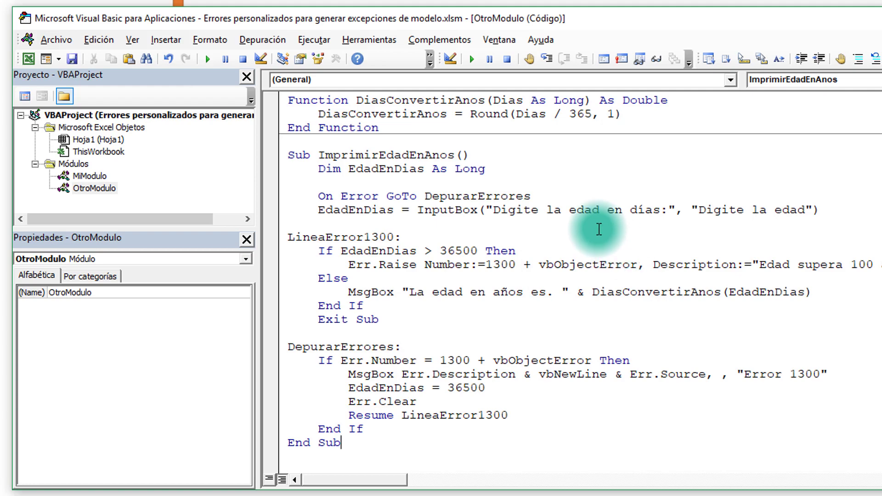
Run the macro with 40000 days, acknowledging the Error 1300 message and the 100 years result
click(473, 59)
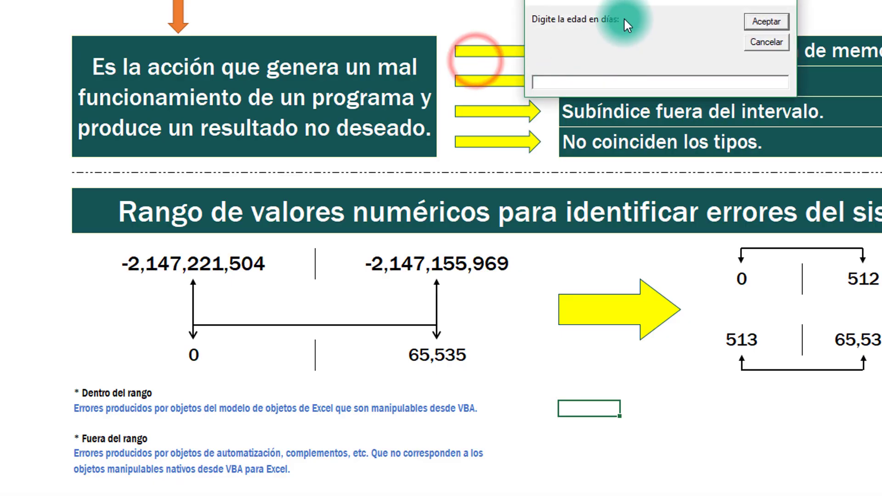
drag(636, 2, 586, 185)
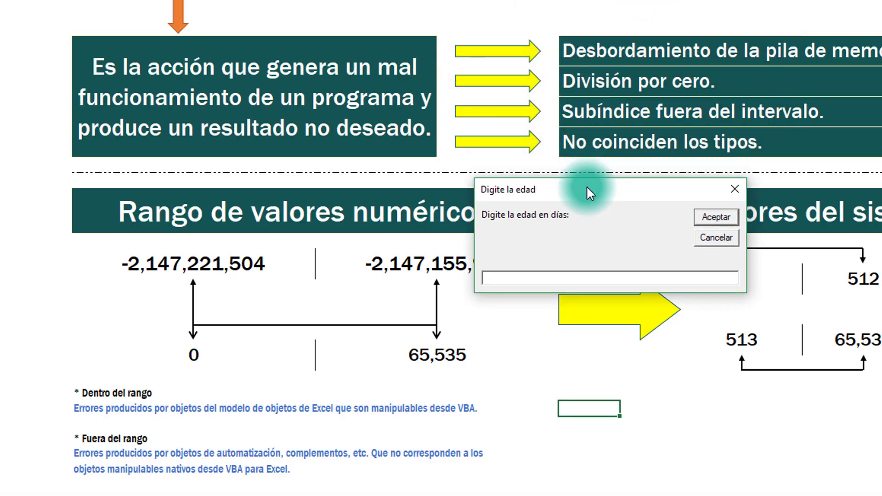
text(40000)
key(Return)
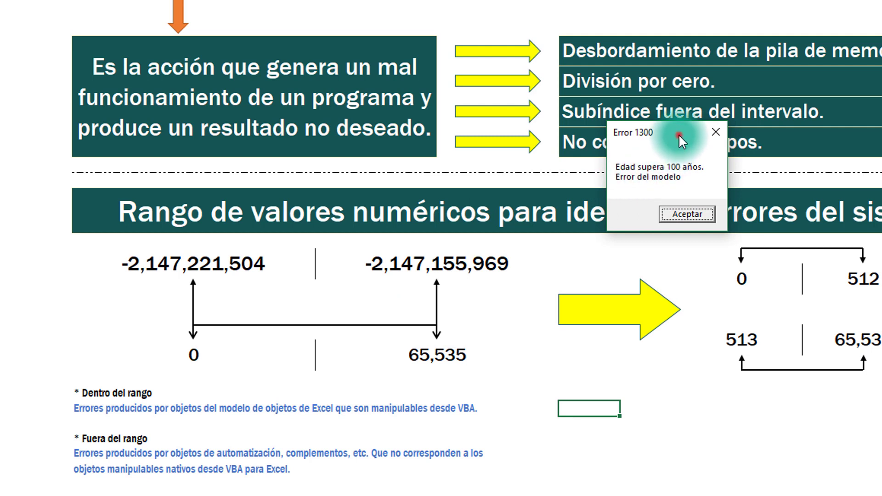
drag(678, 135, 581, 252)
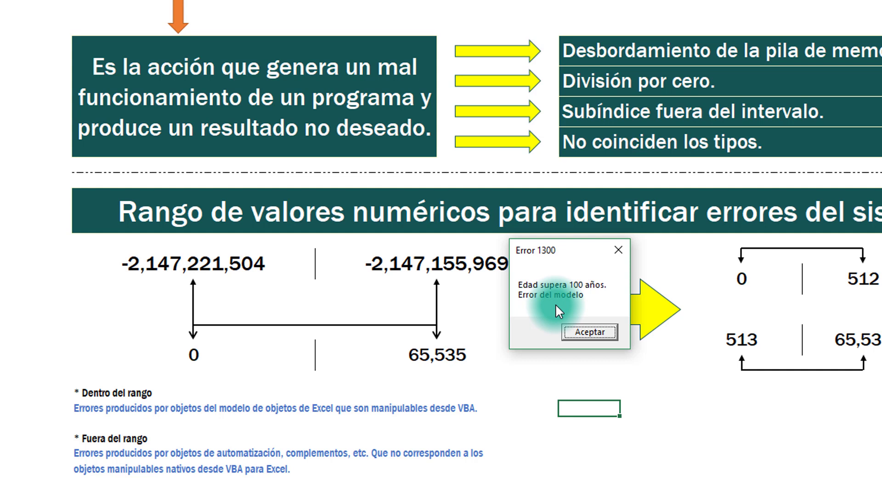
click(579, 325)
mouse_move(680, 140)
mouse_down()
mouse_move(624, 214)
mouse_move(598, 230)
mouse_up()
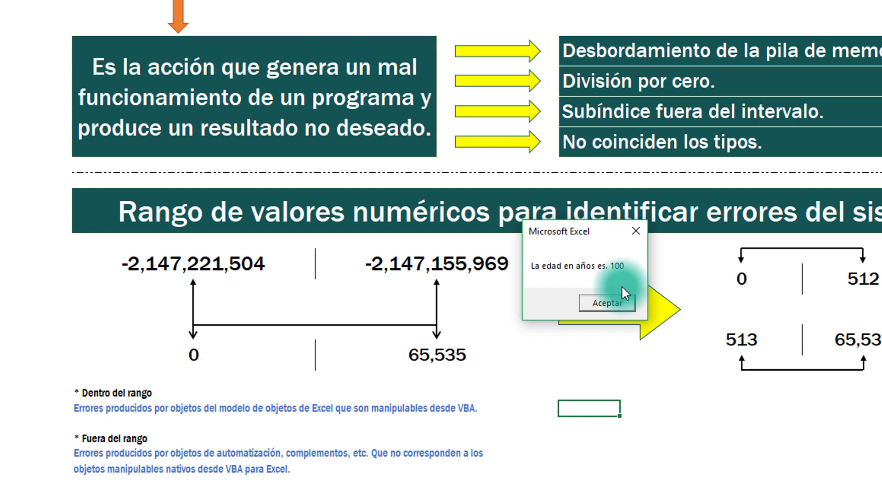
click(620, 305)
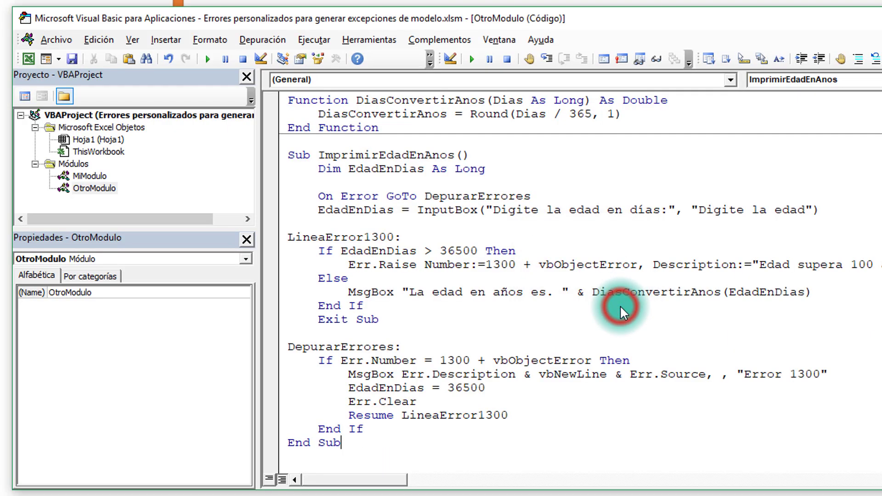